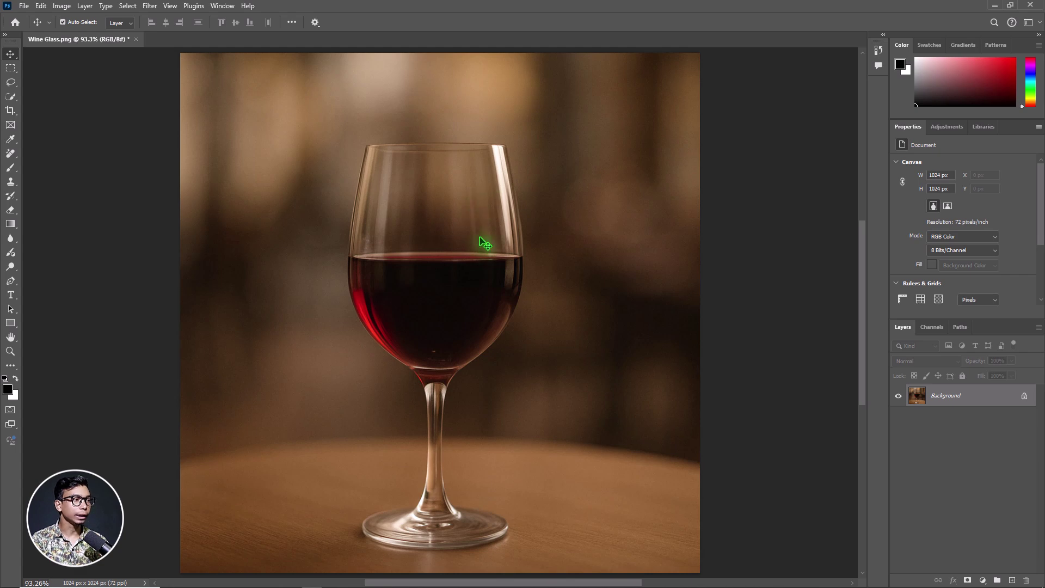
- With the Pen tool in Path mode, start a path at the rim's left corner and trace it along the glass rim
scroll(464, 247, down, 1)
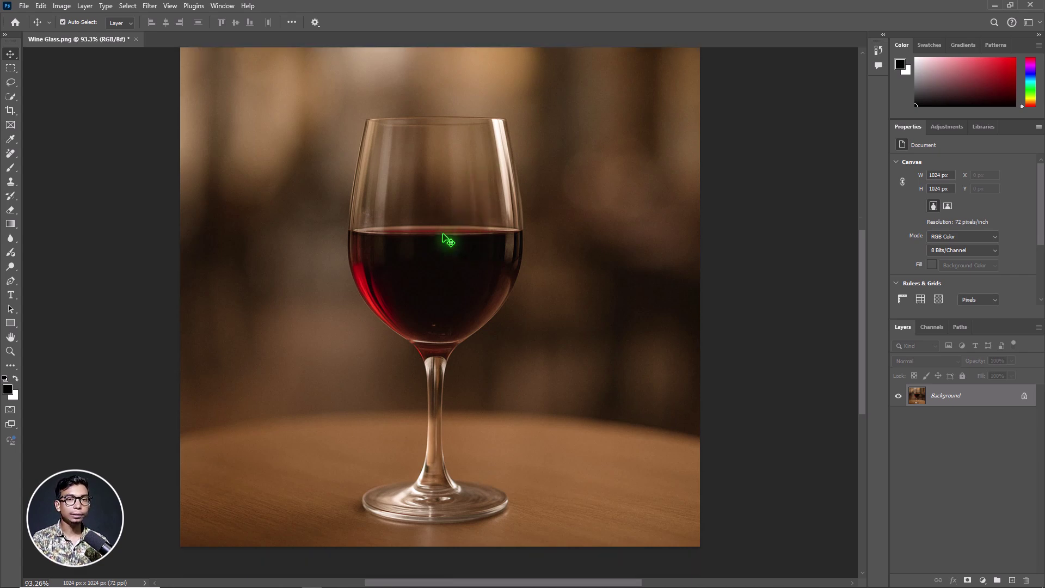
scroll(368, 242, left, 1)
click(12, 281)
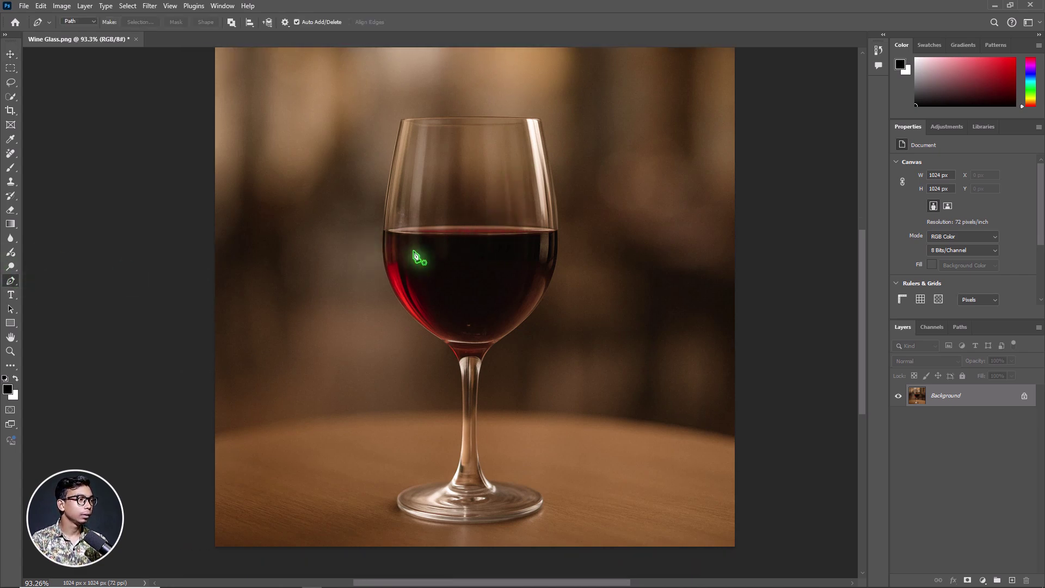
scroll(415, 245, down, 1)
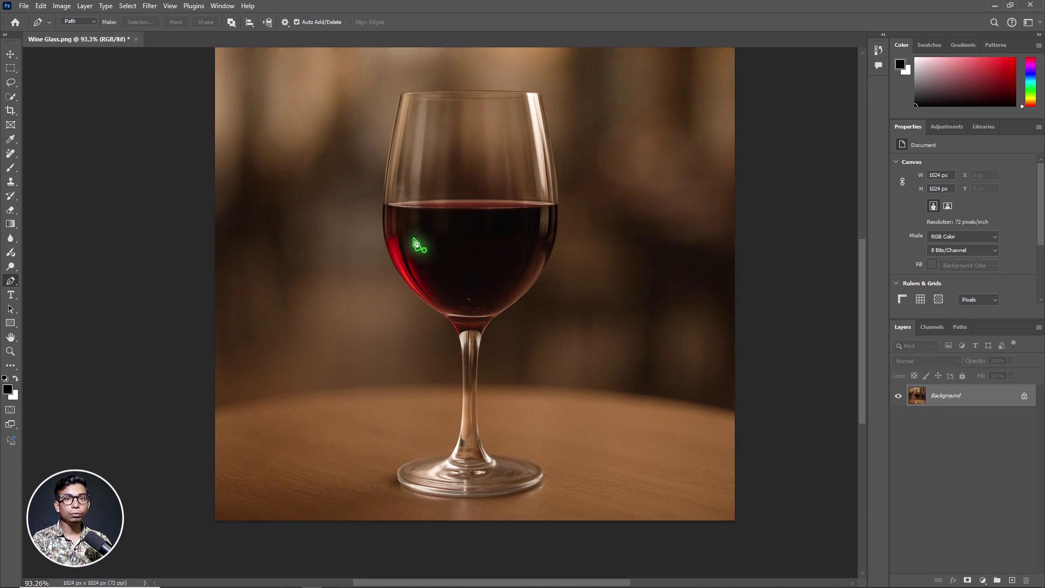
scroll(403, 106, up, 5)
click(391, 115)
drag(702, 107, 800, 116)
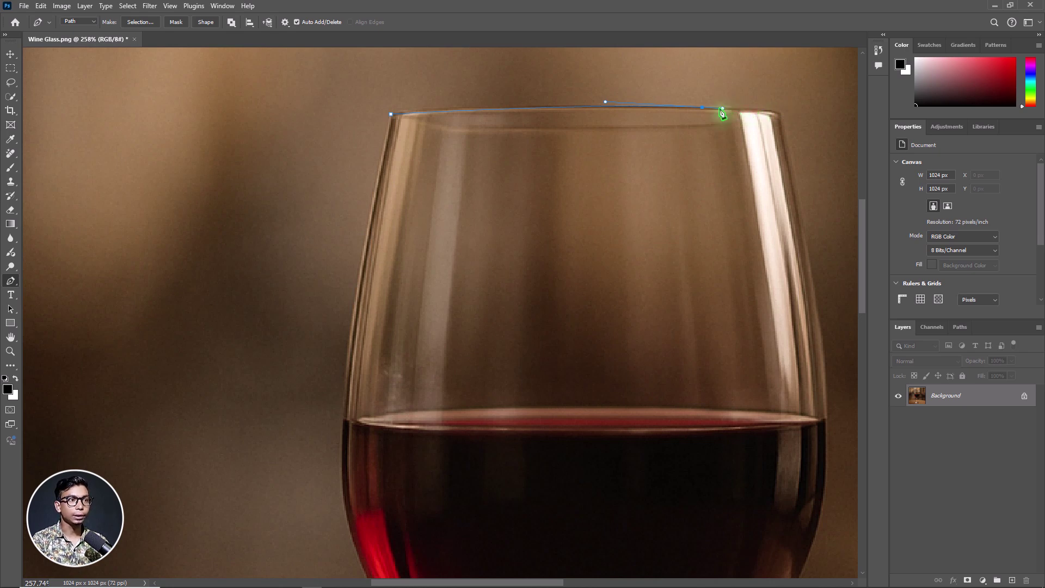
scroll(691, 109, right, 3)
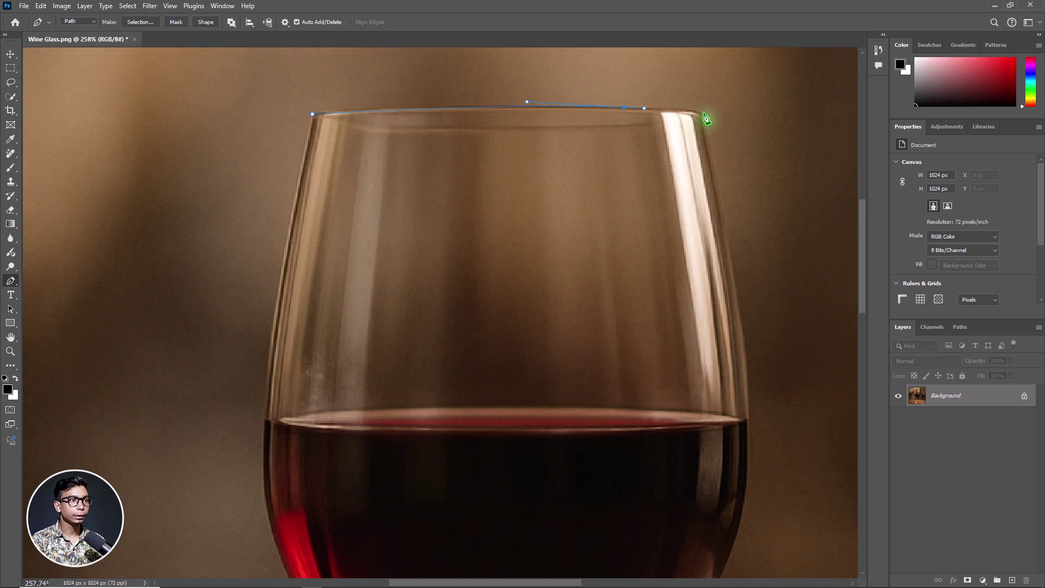
- Continue the path down the right side of the bowl, past the wine line, with curved anchor points
scroll(705, 118, down, 2)
drag(732, 205, 733, 222)
click(752, 336)
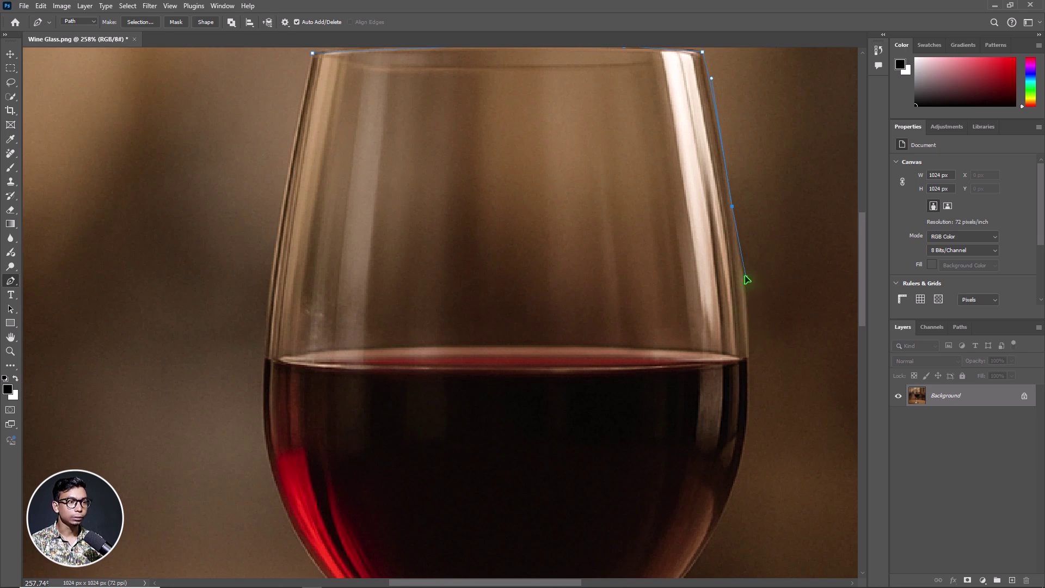
scroll(745, 279, down, 1)
scroll(742, 292, down, 3)
scroll(741, 294, down, 2)
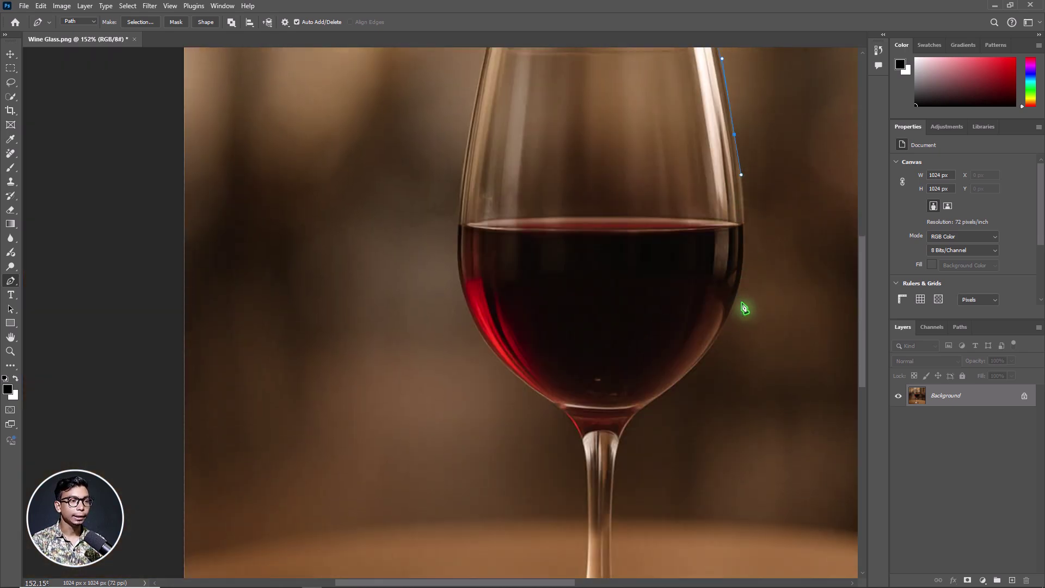
drag(735, 296, 721, 338)
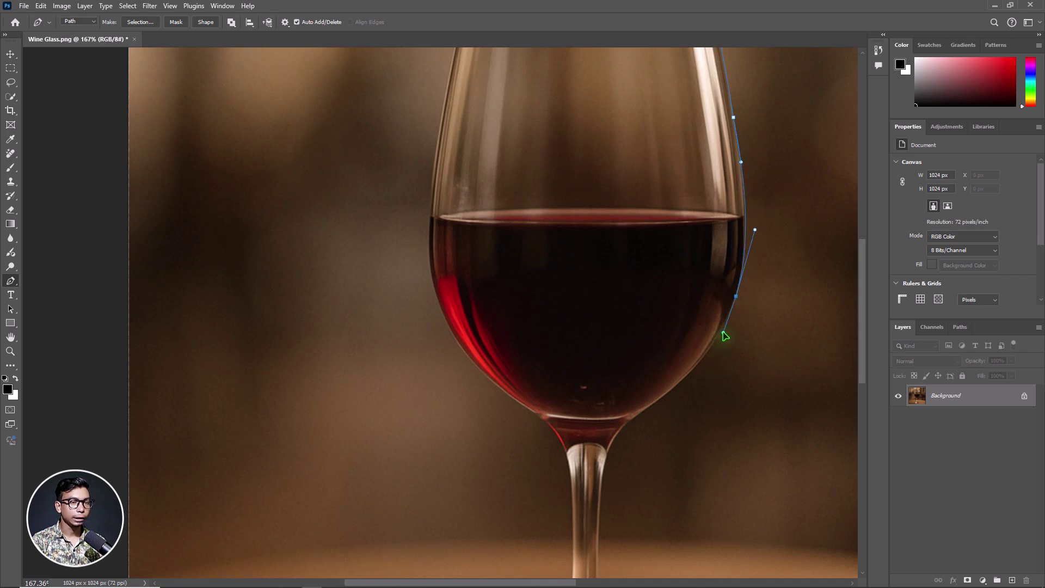
scroll(707, 338, down, 3)
drag(641, 301, 608, 328)
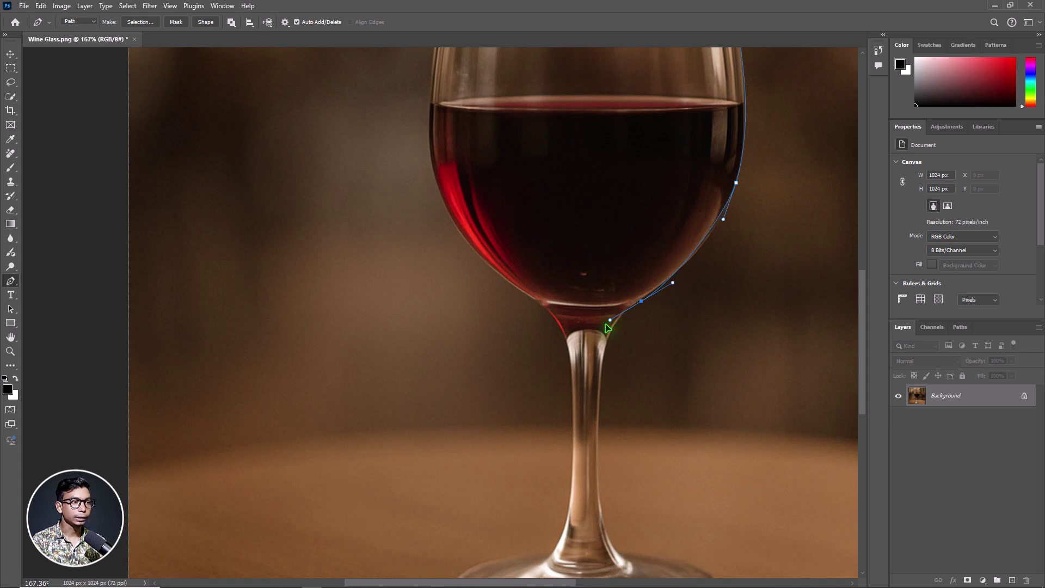
scroll(586, 292, up, 5)
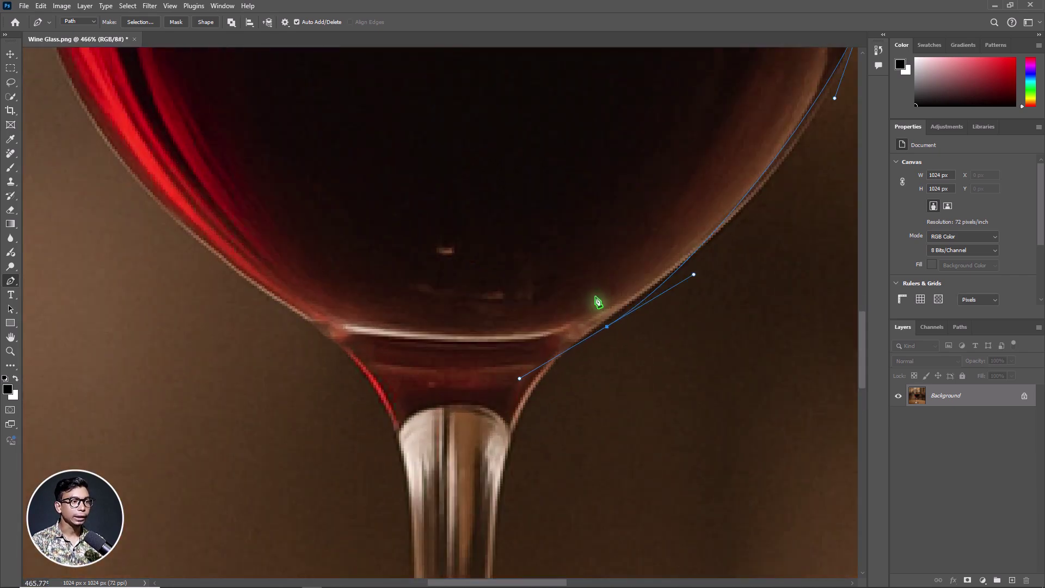
scroll(650, 319, down, 3)
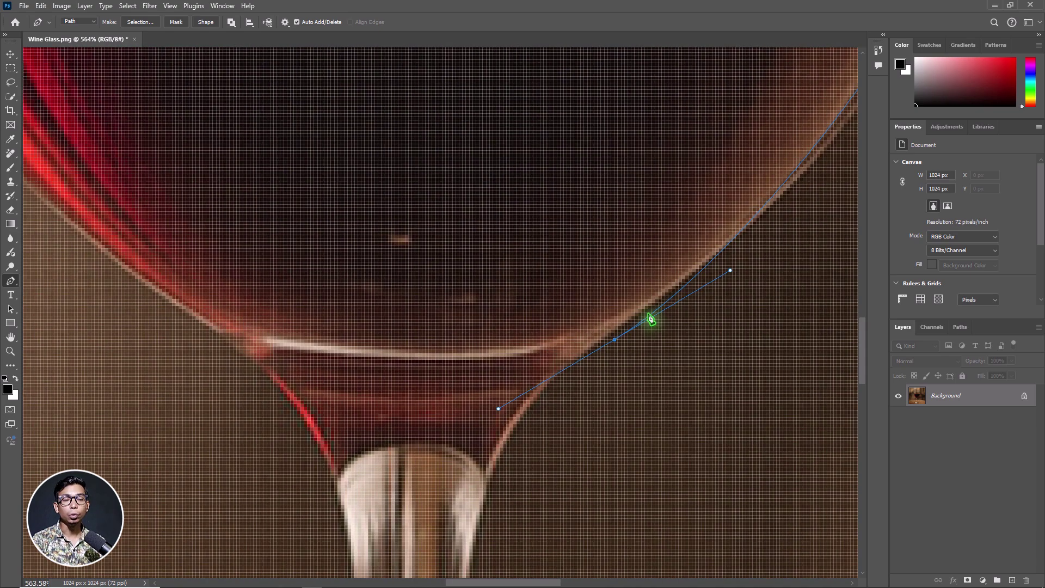
key(ctrl+z)
key(ctrl+z)
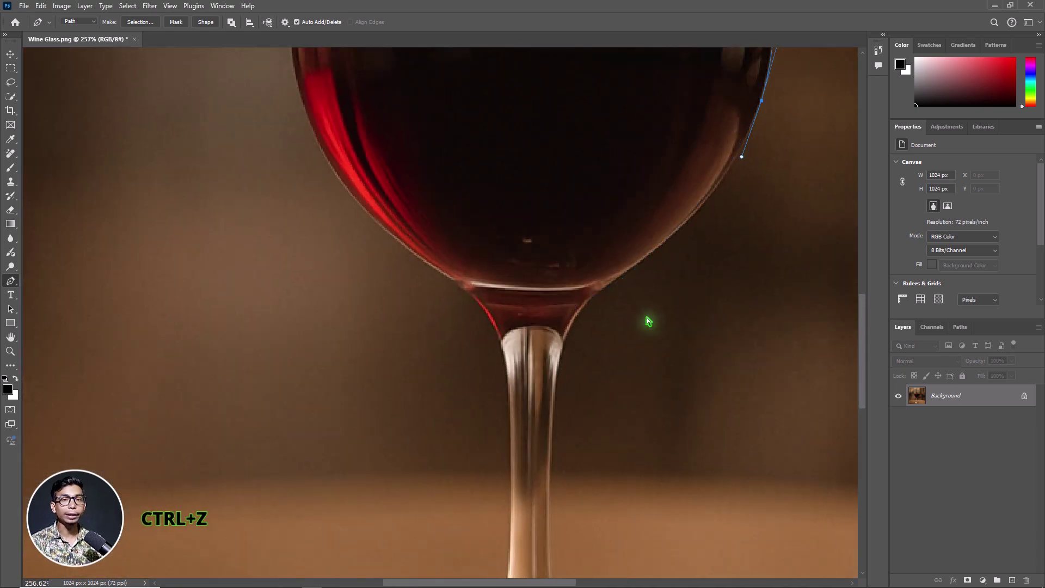
- Trace the lower right curve of the bowl with closely spaced anchor points, ending where it meets the neck
scroll(716, 240, up, 3)
drag(713, 280, 677, 336)
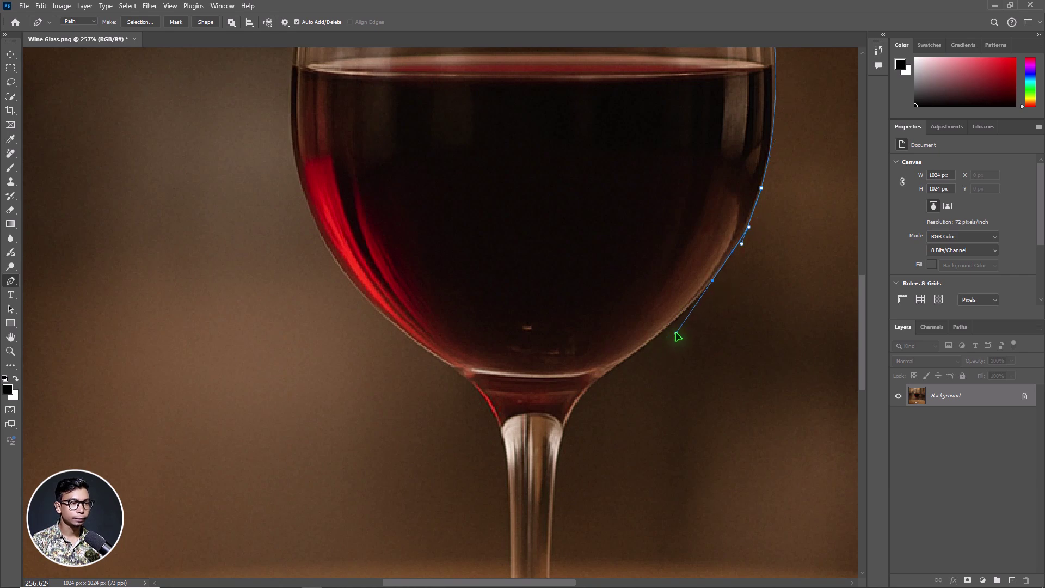
click(688, 308)
scroll(653, 332, down, 1)
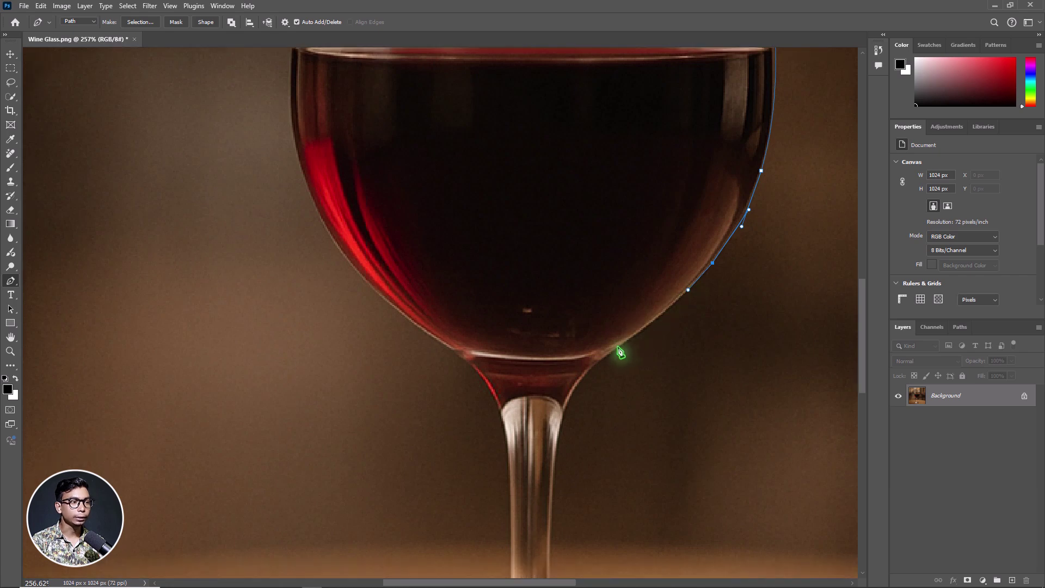
drag(618, 347, 593, 362)
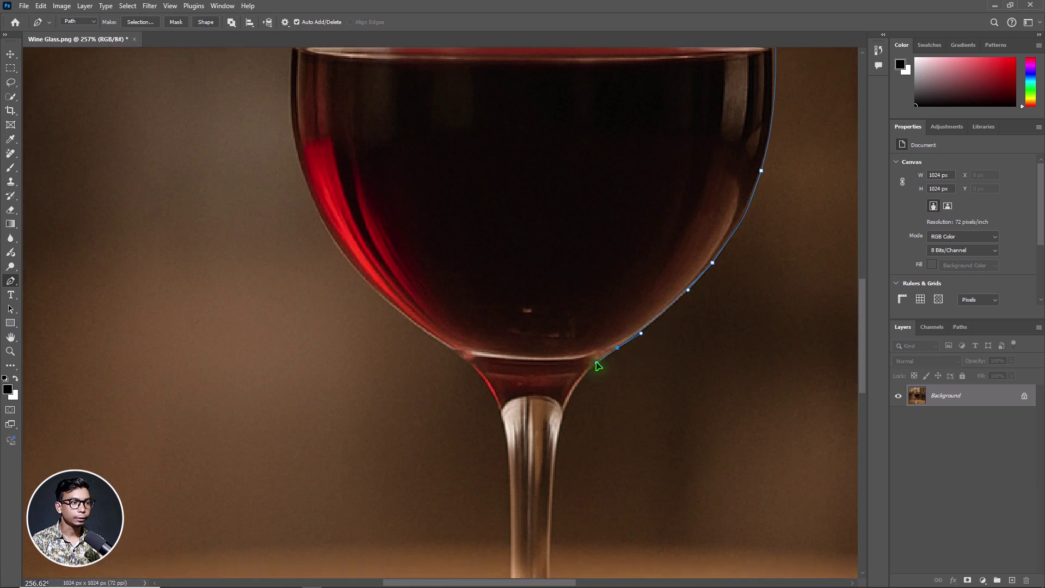
click(596, 363)
- Continue the path from the neck down the right edge of the stem to the foot of the glass
scroll(601, 359, down, 5)
drag(562, 333, 553, 374)
click(553, 374)
scroll(554, 372, down, 10)
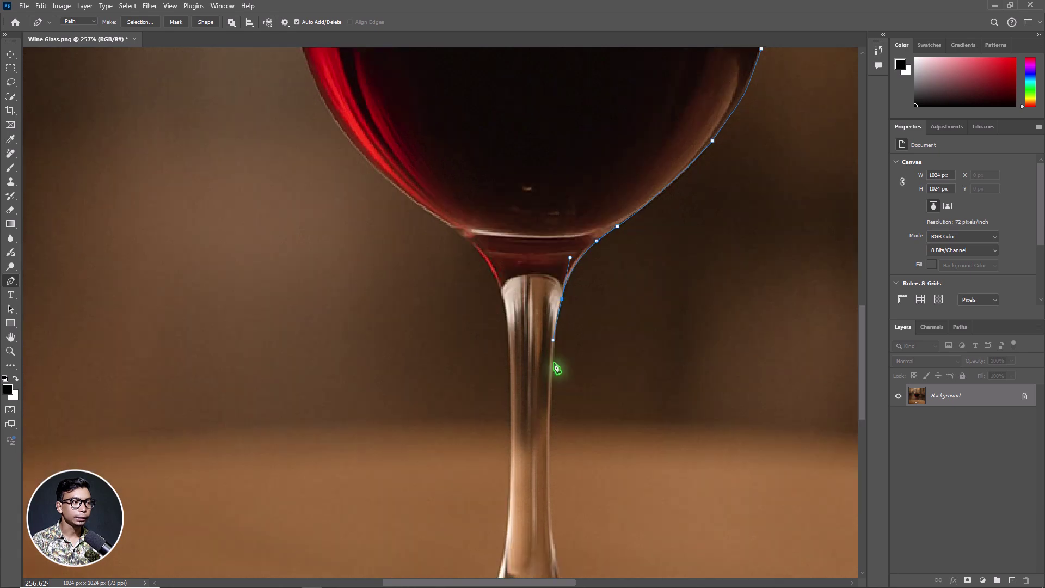
drag(551, 366, 557, 429)
scroll(557, 413, down, 5)
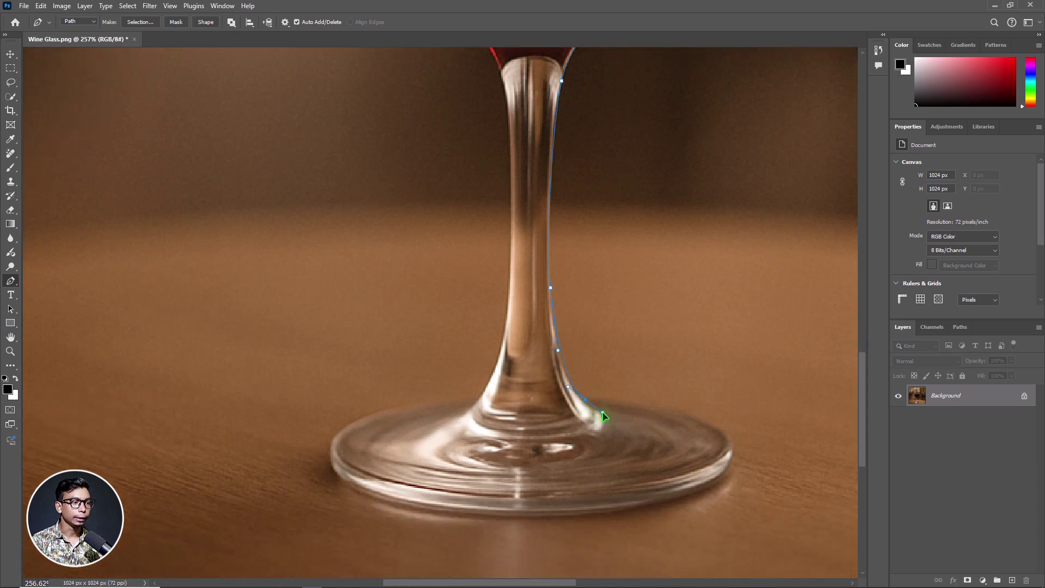
scroll(675, 370, down, 5)
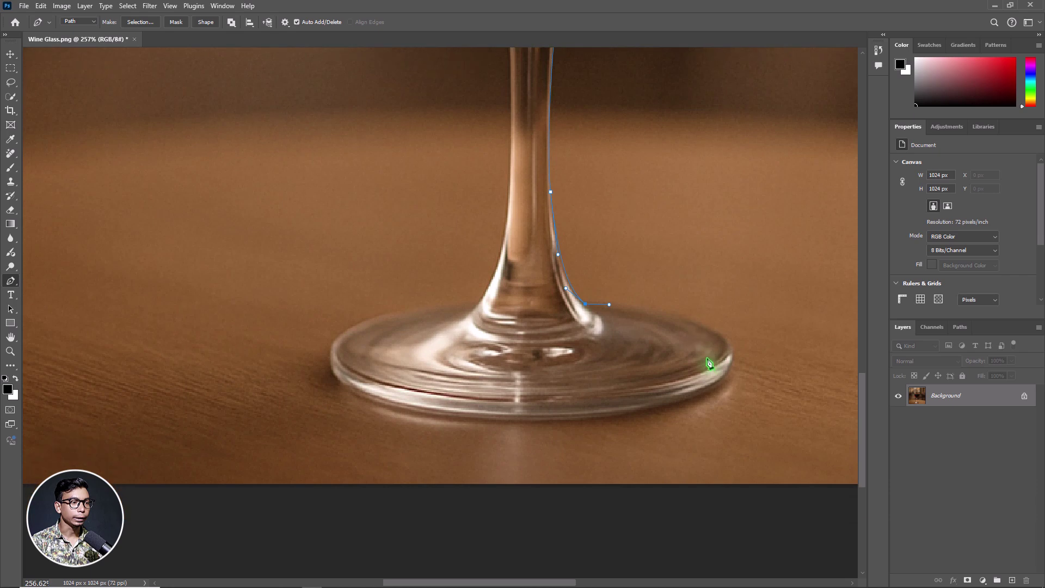
- Trace the path clockwise around the oval foot of the glass, back to the stem's left edge
click(733, 348)
drag(665, 407, 590, 419)
drag(439, 415, 325, 404)
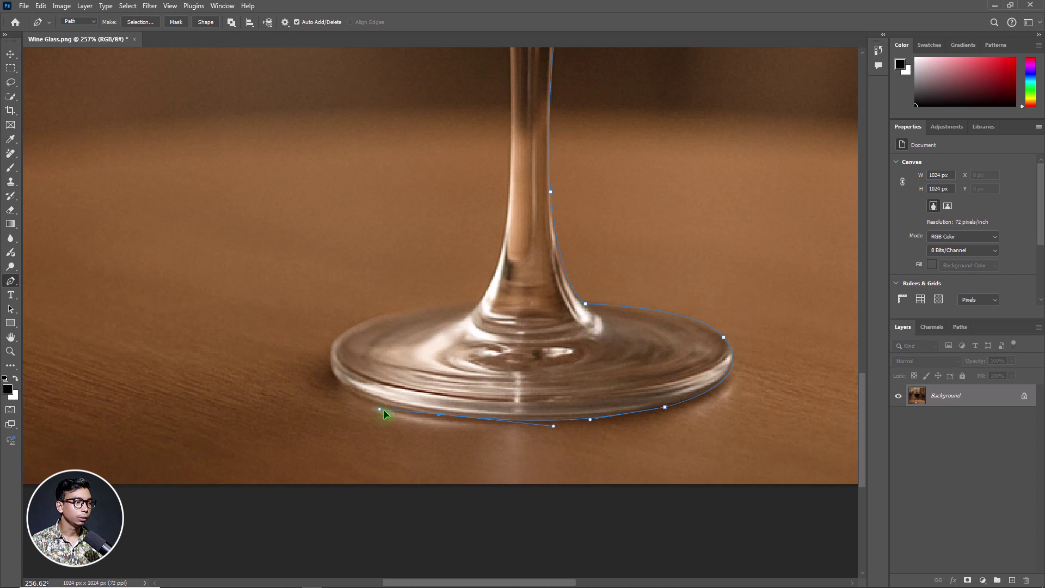
drag(331, 354, 334, 307)
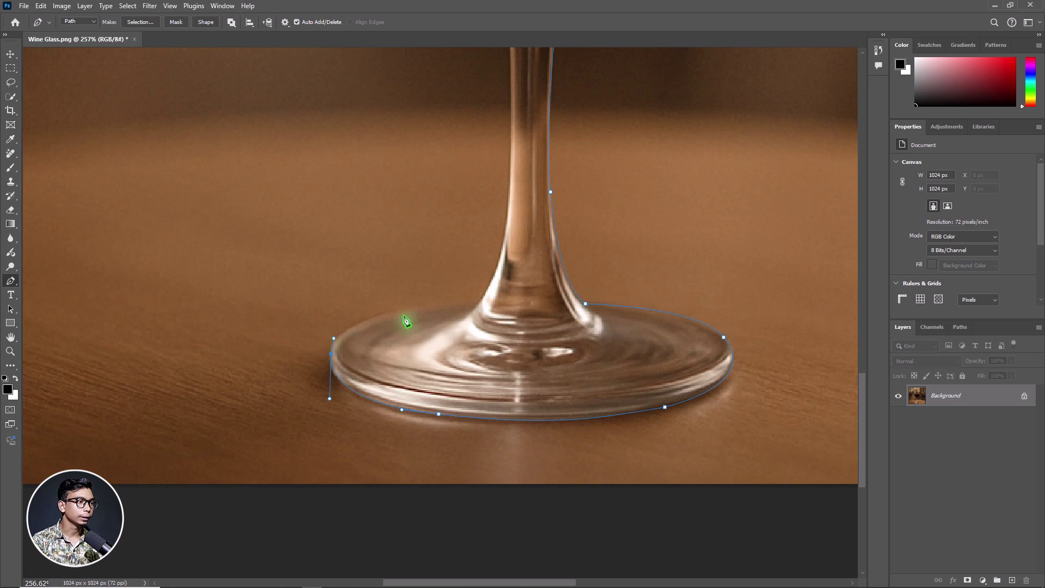
drag(409, 307, 464, 308)
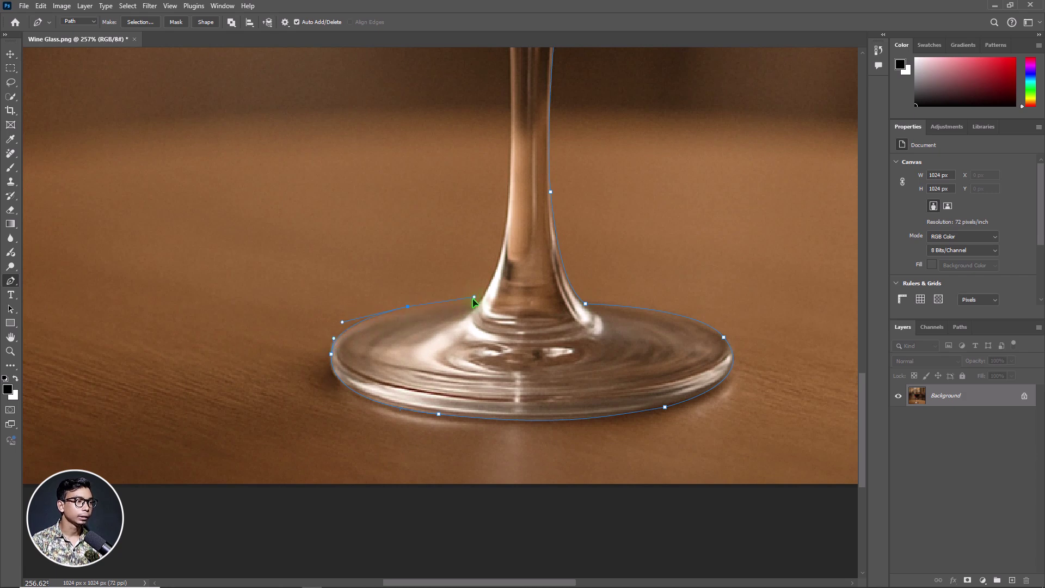
click(483, 301)
- Continue the path up the left edge of the stem to the neck just below the bowl
scroll(506, 326, up, 5)
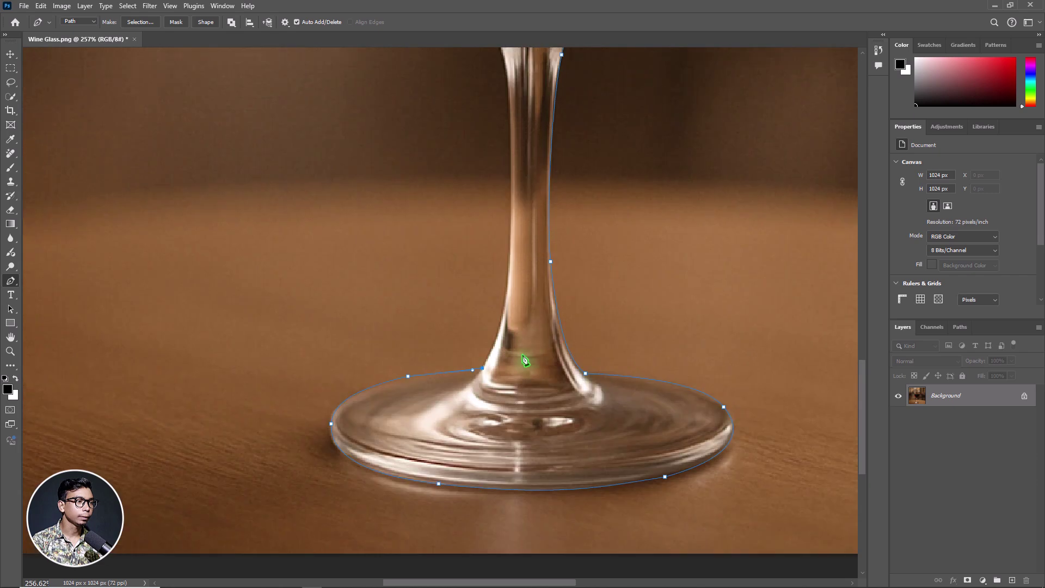
drag(510, 286, 447, 168)
scroll(510, 212, up, 4)
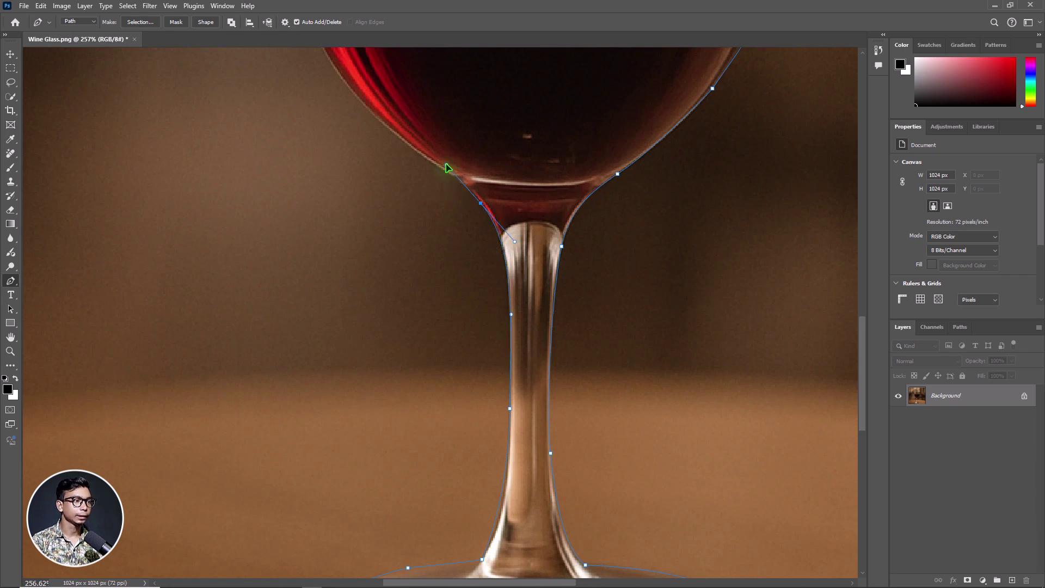
click(463, 187)
- Trace the path up the lower left curve of the bowl to just below the wine line
scroll(374, 234, up, 4)
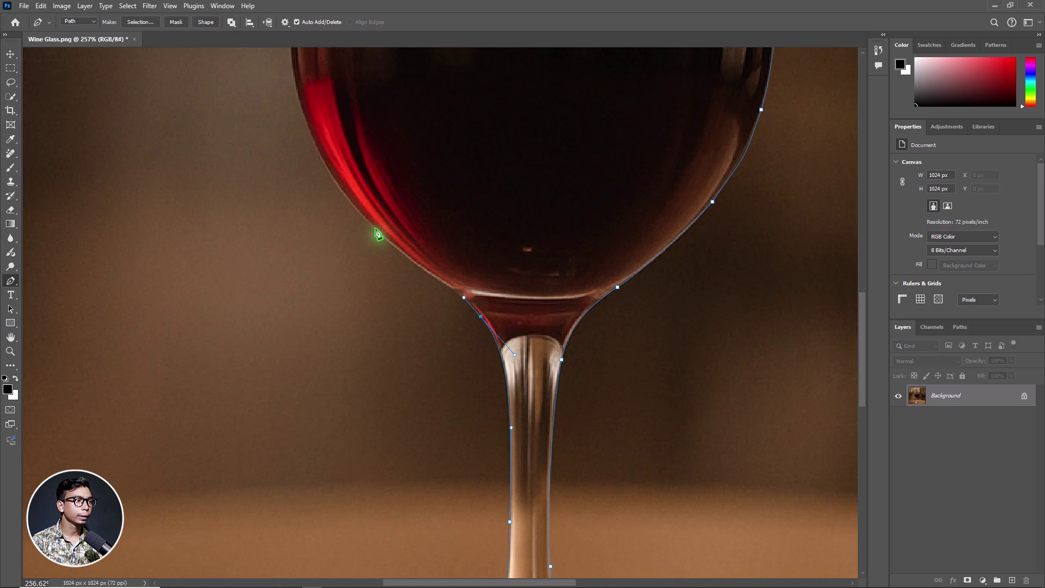
drag(374, 229, 331, 192)
scroll(359, 218, up, 5)
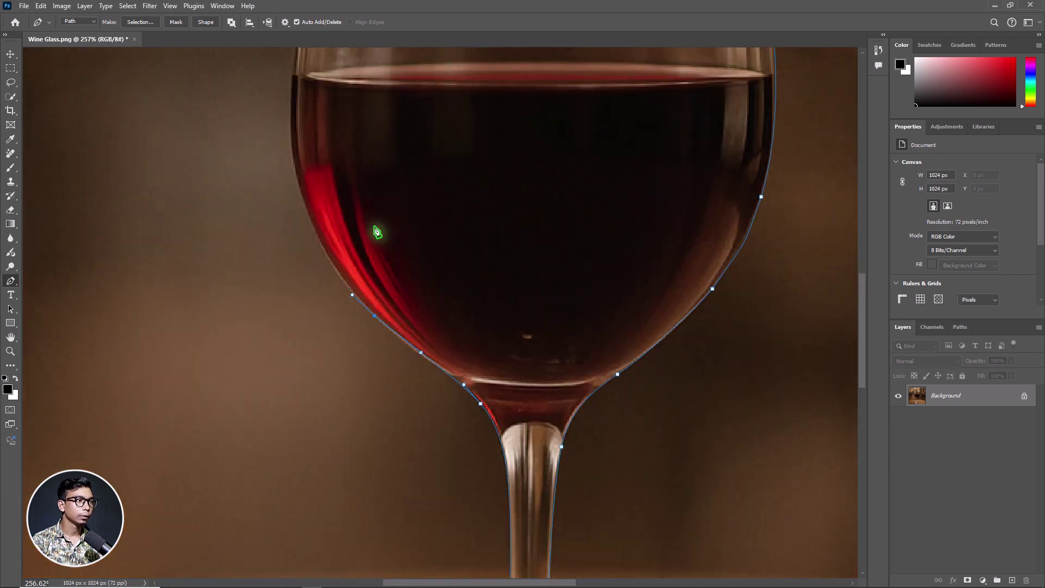
drag(295, 240, 293, 170)
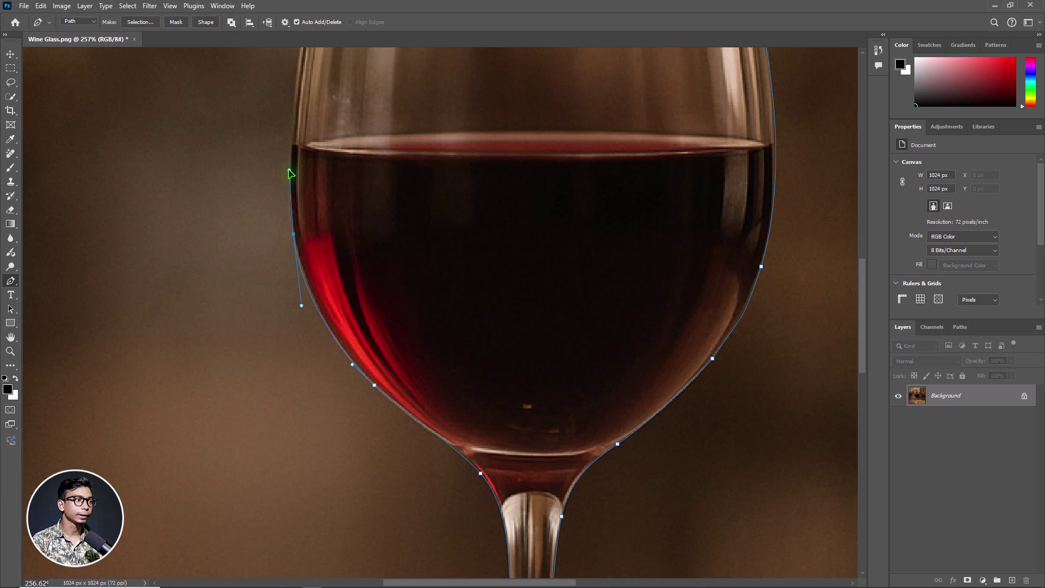
scroll(339, 224, up, 6)
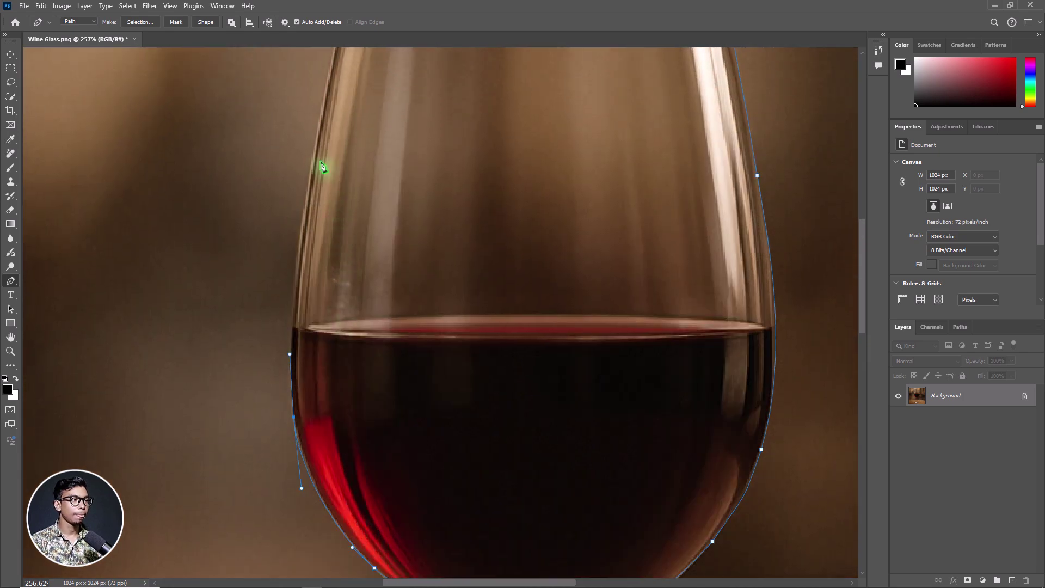
drag(315, 142, 342, 182)
scroll(348, 136, up, 4)
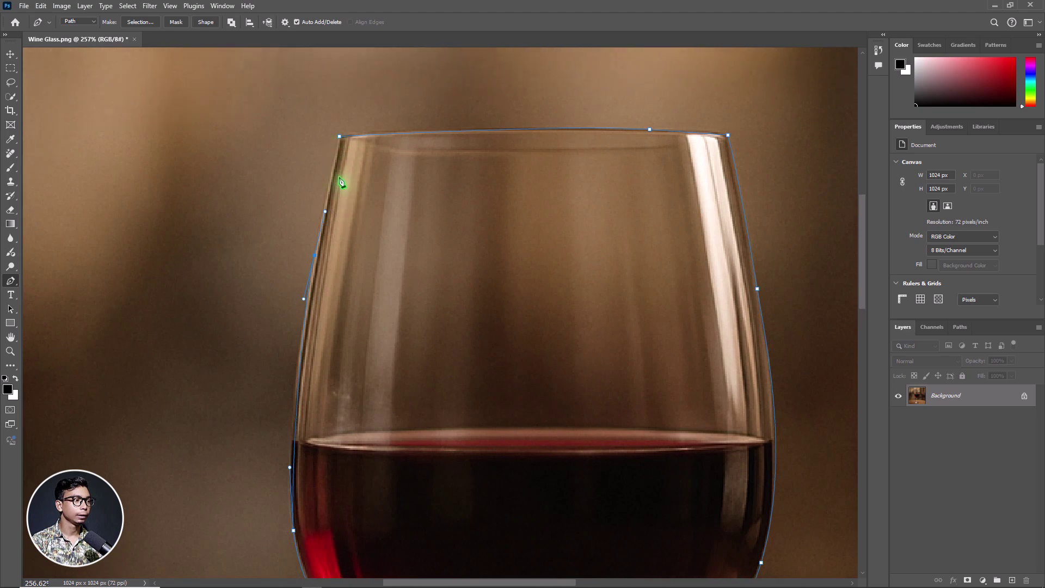
scroll(303, 431, down, 2)
scroll(281, 403, up, 3)
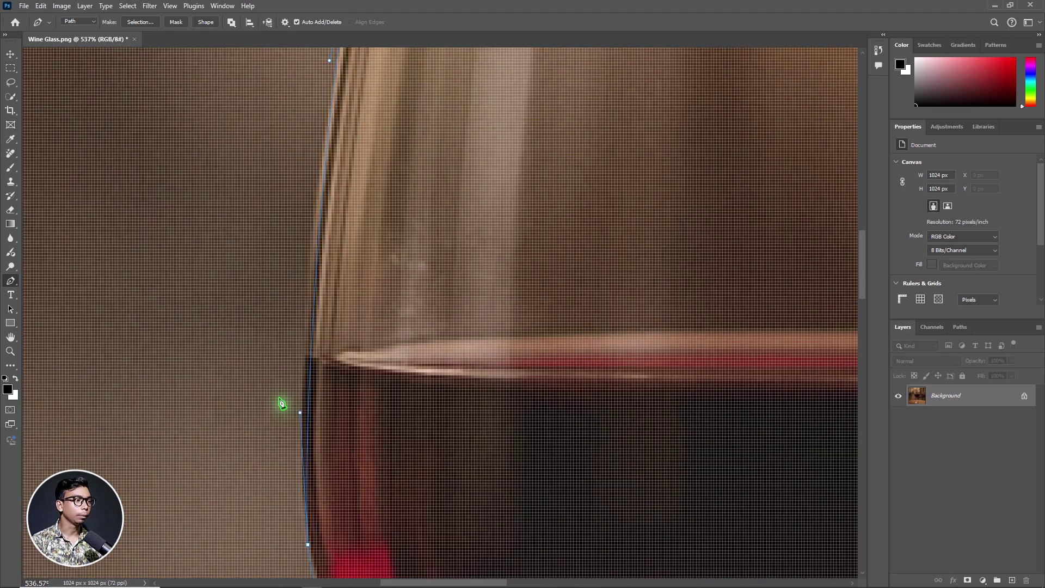
scroll(281, 403, down, 3)
scroll(283, 400, down, 1)
scroll(284, 396, up, 1)
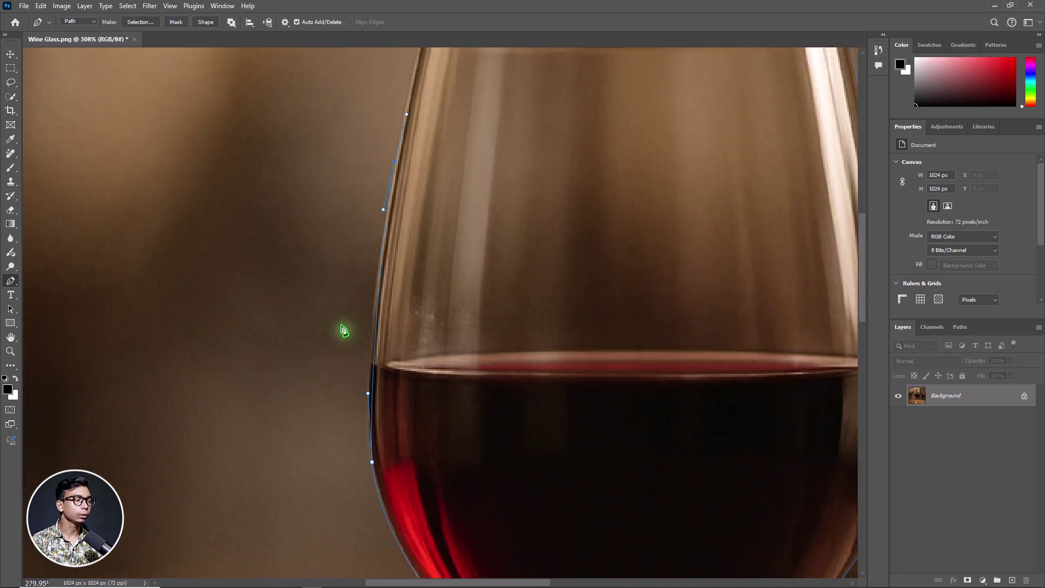
scroll(343, 330, down, 2)
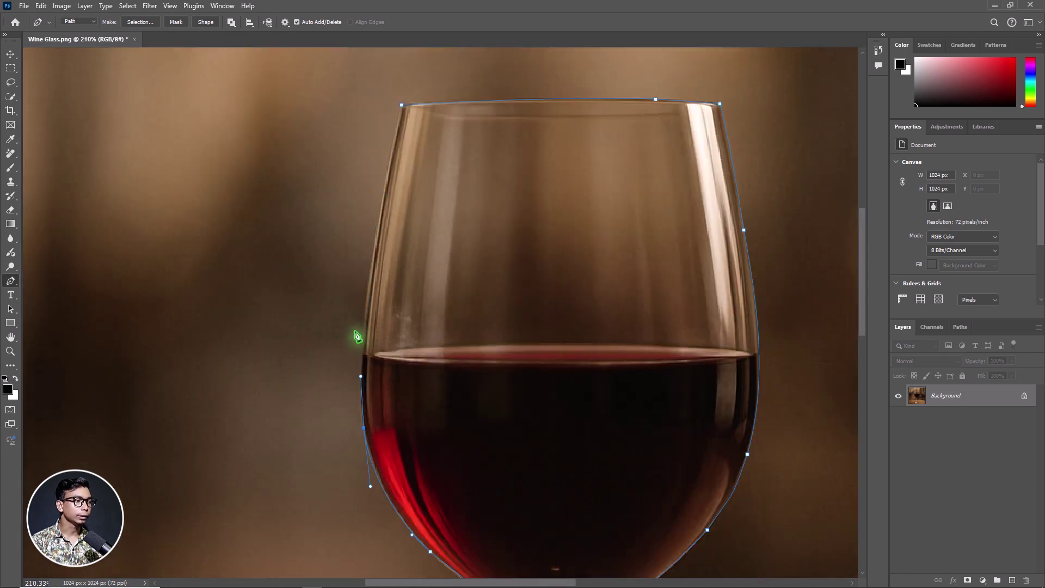
- Trace the upper left side of the glass with a curved anchor point and close the path at the rim's starting point
scroll(355, 338, up, 1)
scroll(371, 283, up, 1)
drag(379, 247, 391, 199)
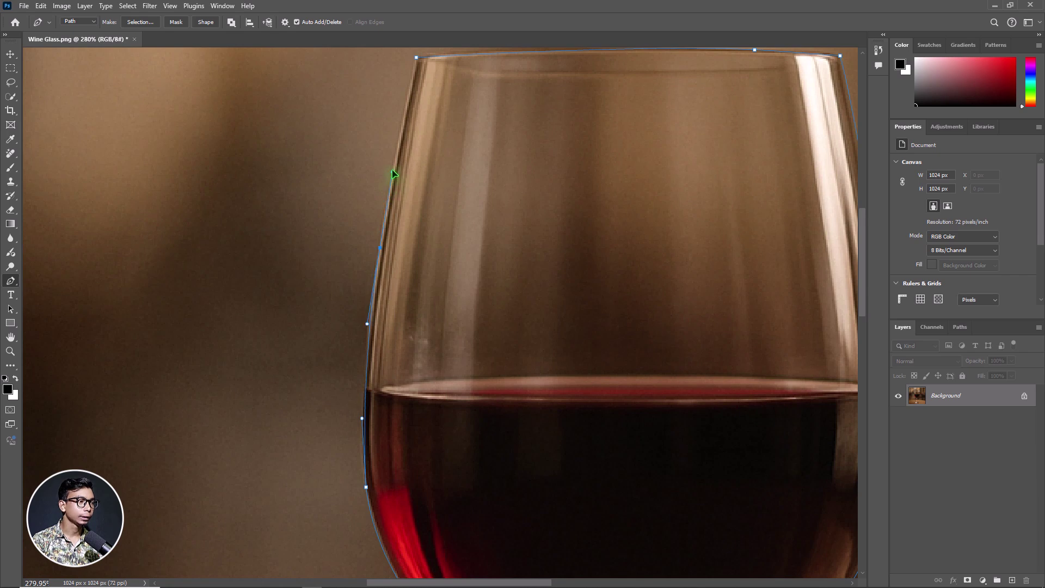
click(392, 169)
scroll(398, 173, up, 3)
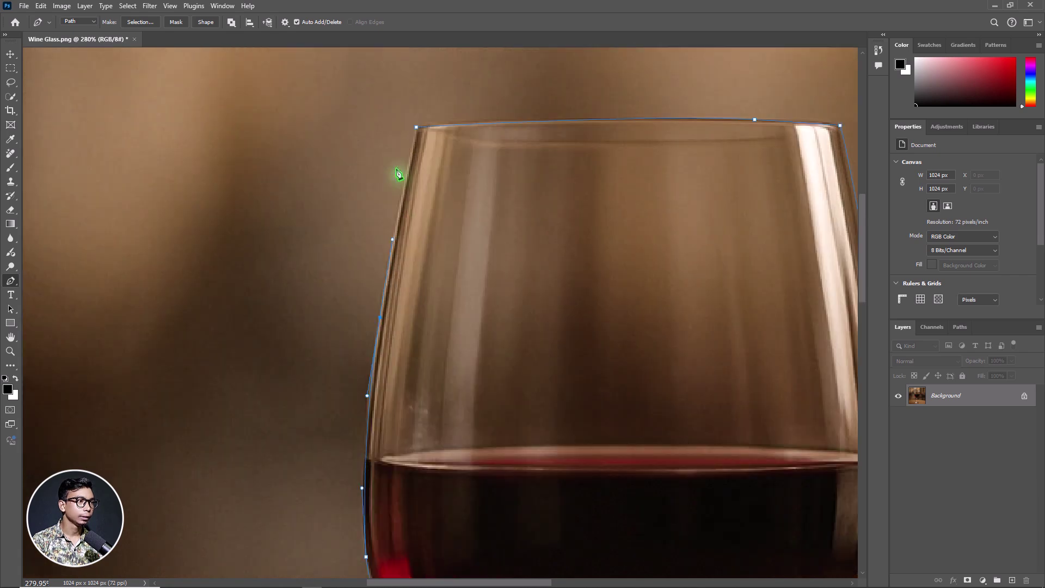
click(419, 133)
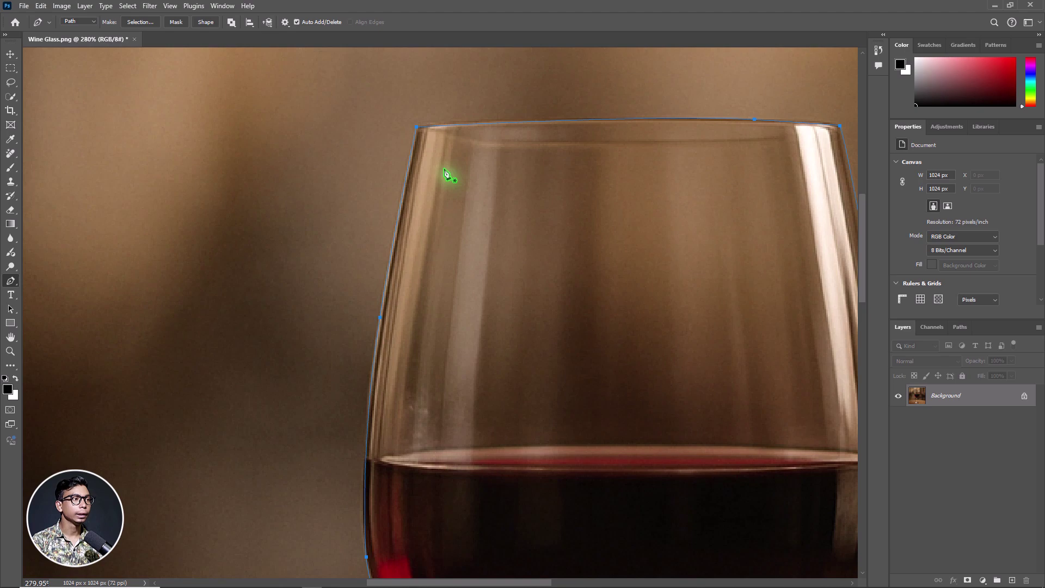
scroll(457, 191, down, 3)
scroll(469, 207, up, 1)
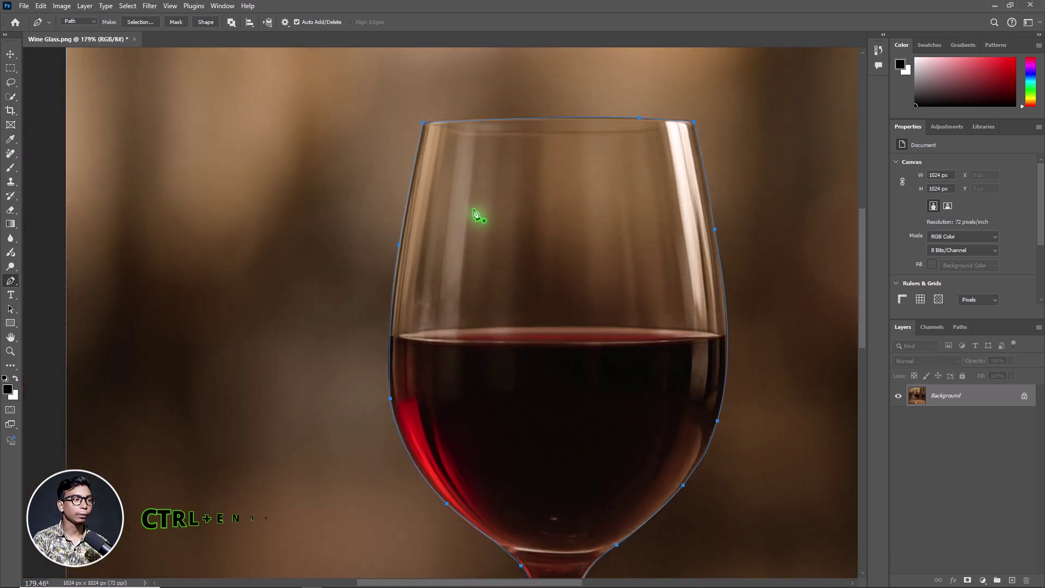
- Convert the closed glass path into a new anti-aliased selection with a feather radius of 1 pixel
scroll(509, 327, down, 1)
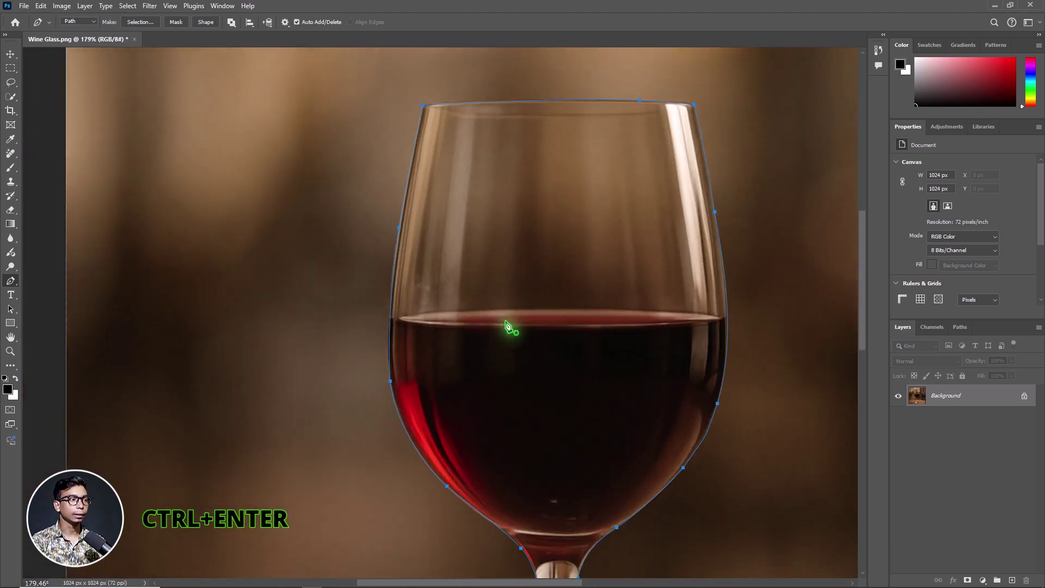
scroll(514, 315, up, 2)
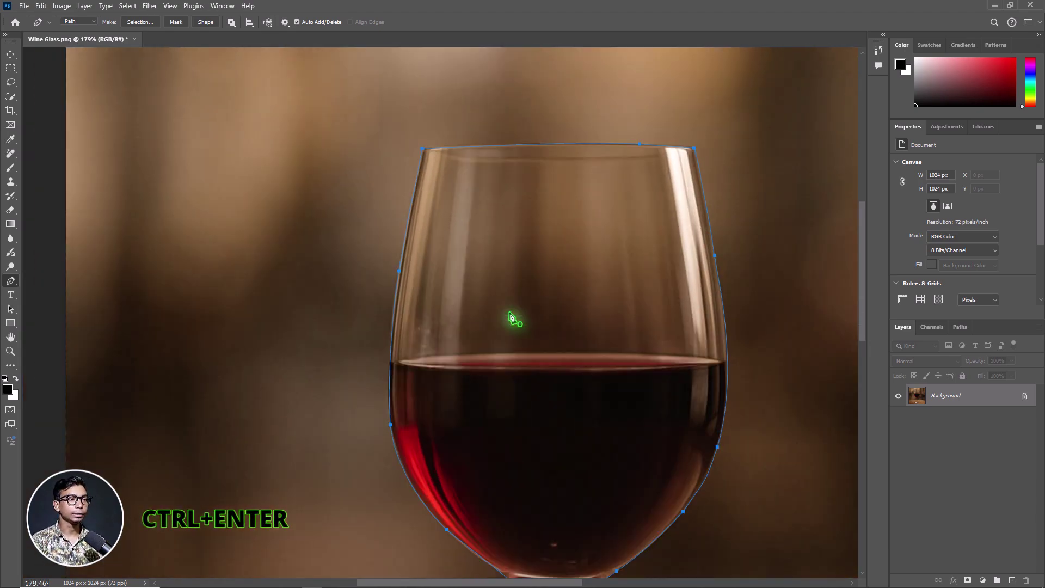
right_click(501, 202)
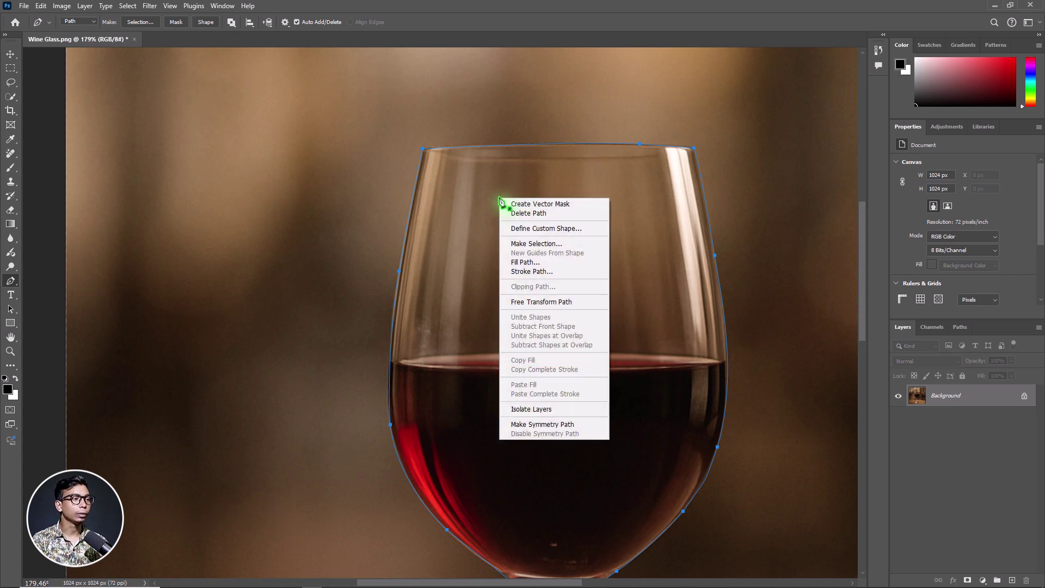
click(550, 244)
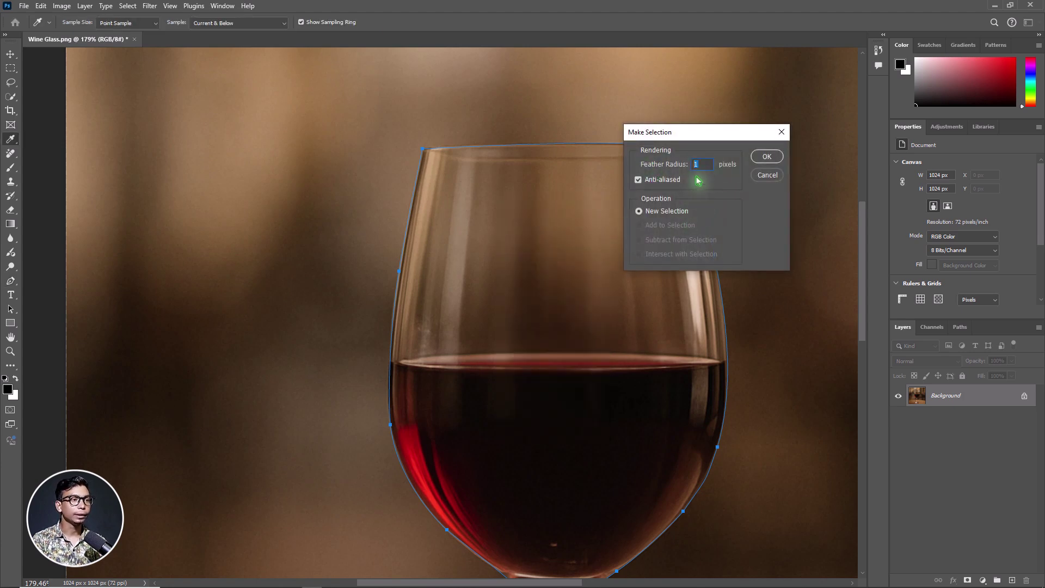
click(766, 158)
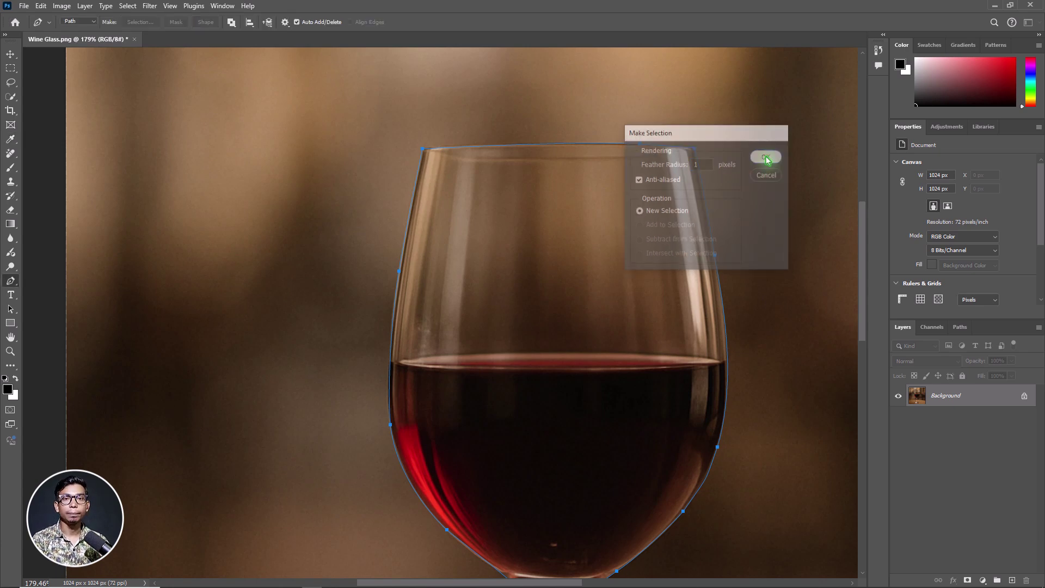
- Copy the selected glass onto a new layer and duplicate that layer once
scroll(747, 180, down, 3)
scroll(724, 204, down, 5)
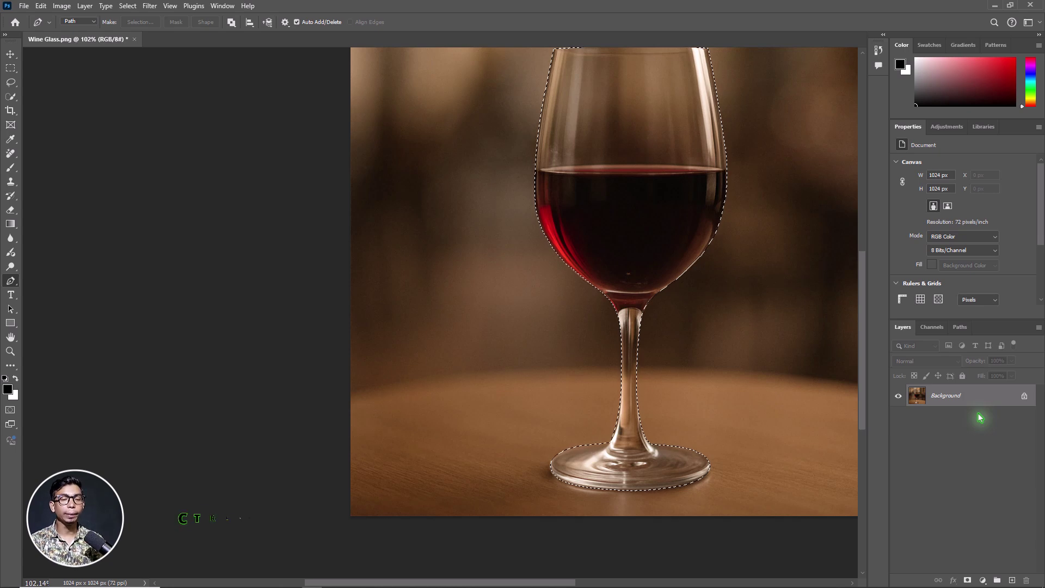
key(ctrl+j)
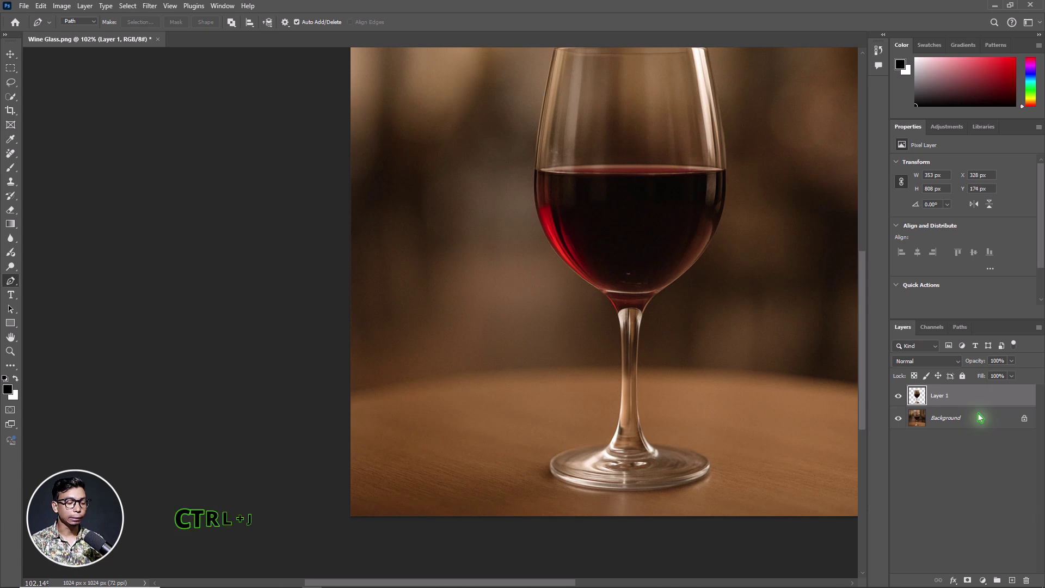
key(ctrl+j)
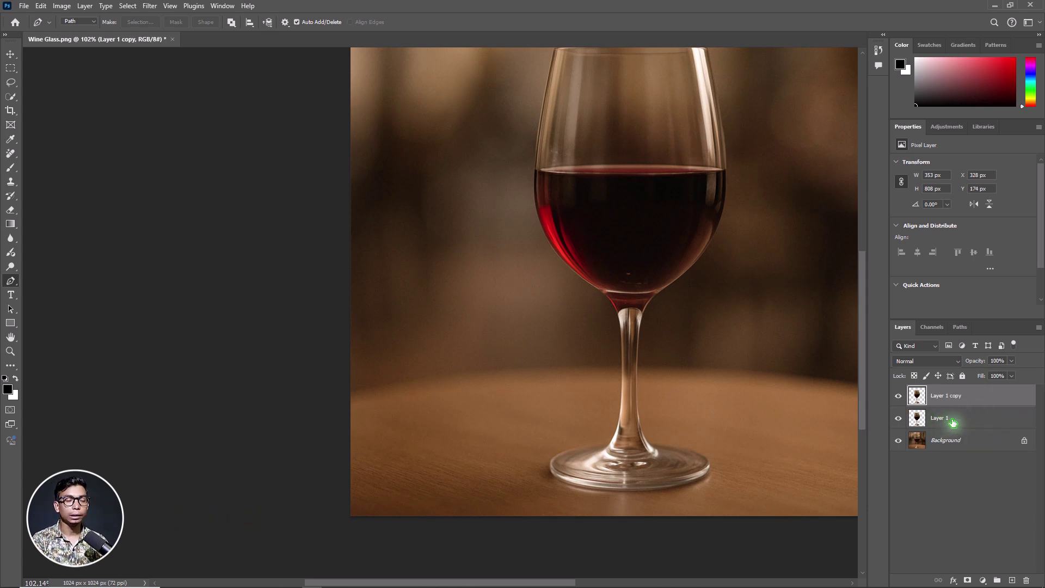
- Rename the lower glass layer Glaass-1 and the upper copy glass-2
click(961, 422)
double_click(939, 418)
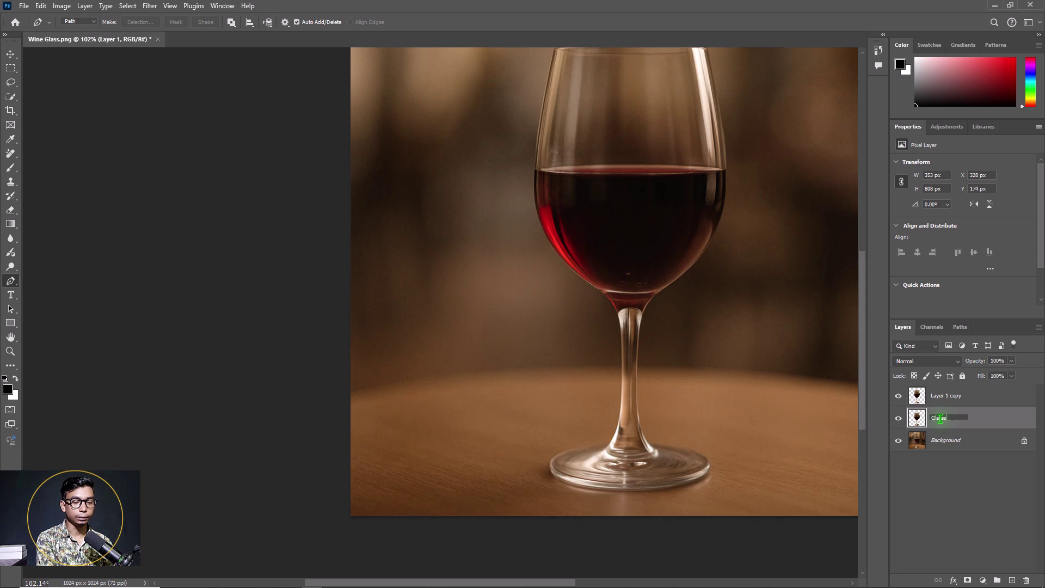
text(Glass-1)
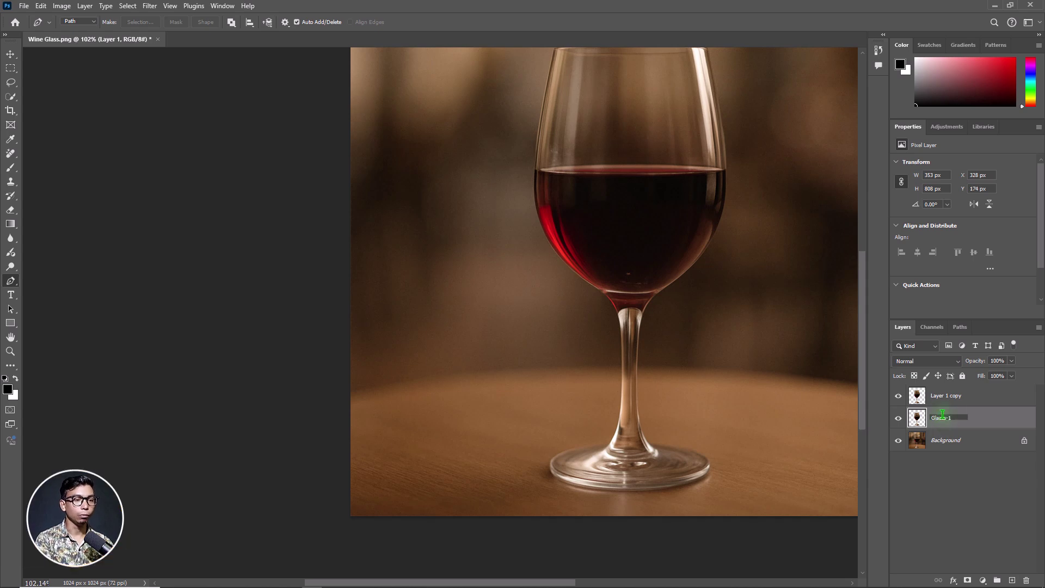
click(983, 401)
double_click(940, 395)
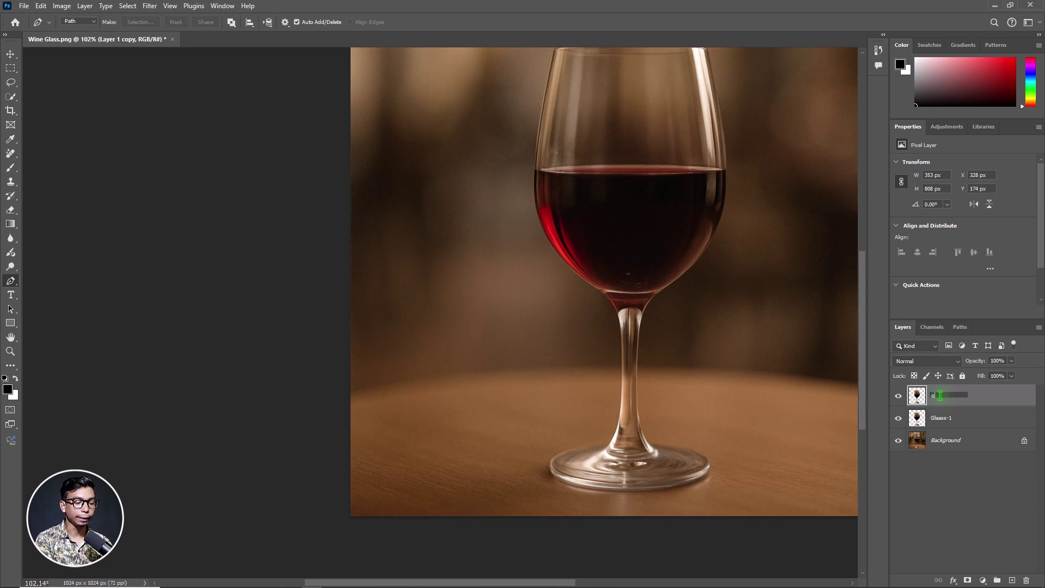
text(glass-2)
key(Return)
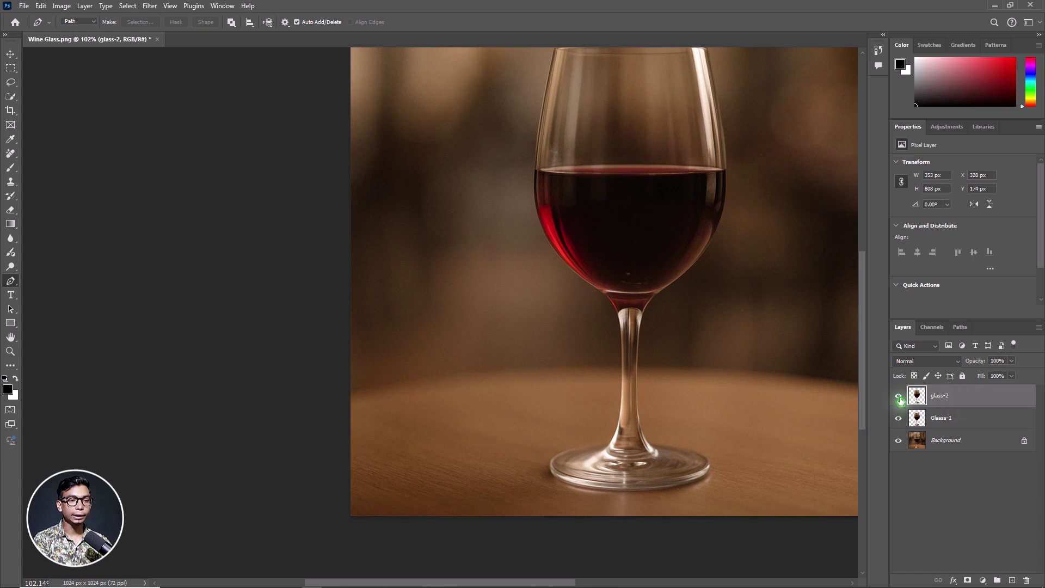
- Hide the glass-2 layer and place Background.jpg as an embedded image directly above the original locked Background layer
click(898, 400)
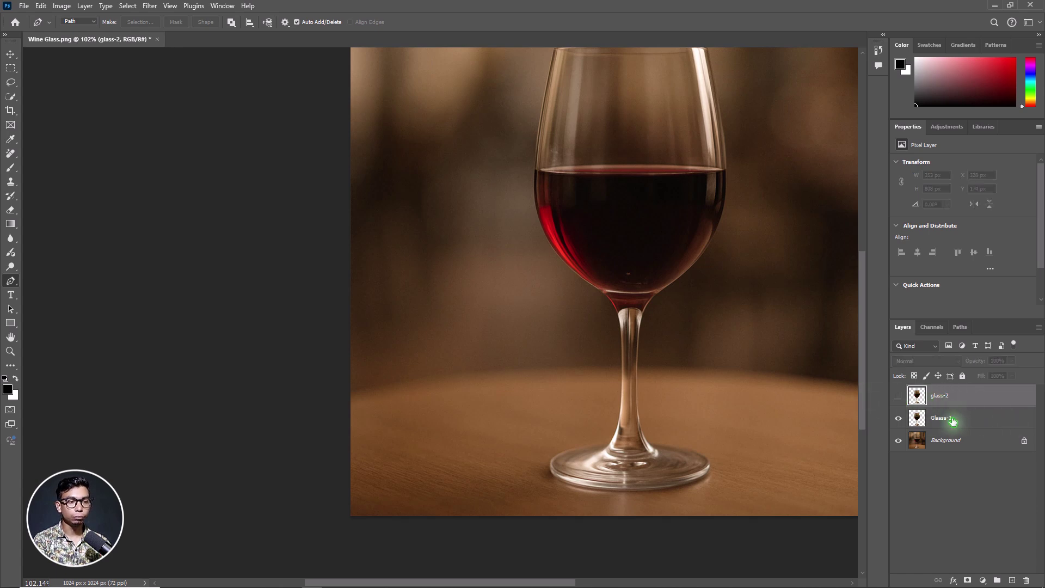
click(952, 422)
click(980, 445)
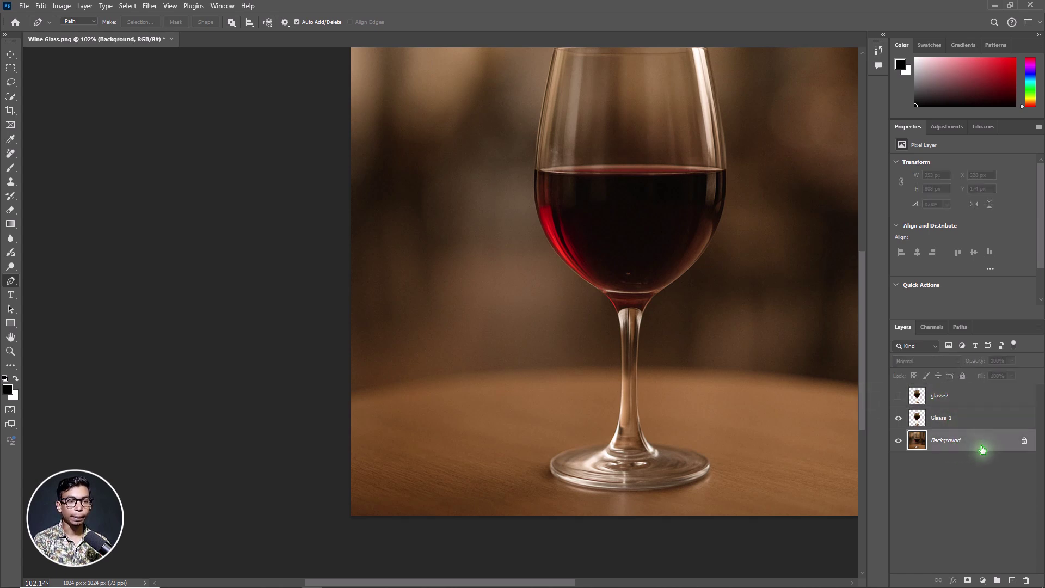
click(24, 7)
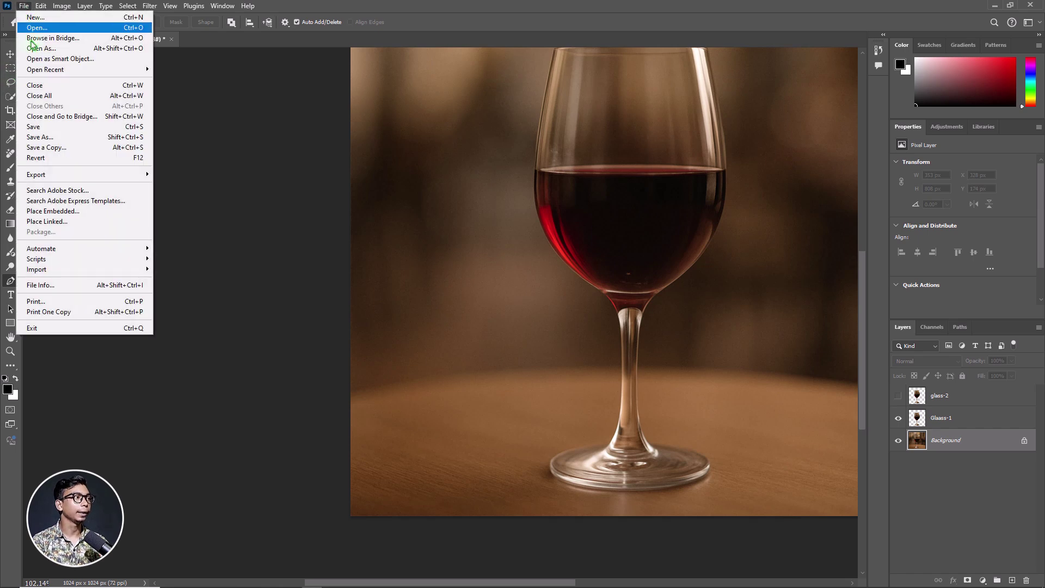
click(91, 214)
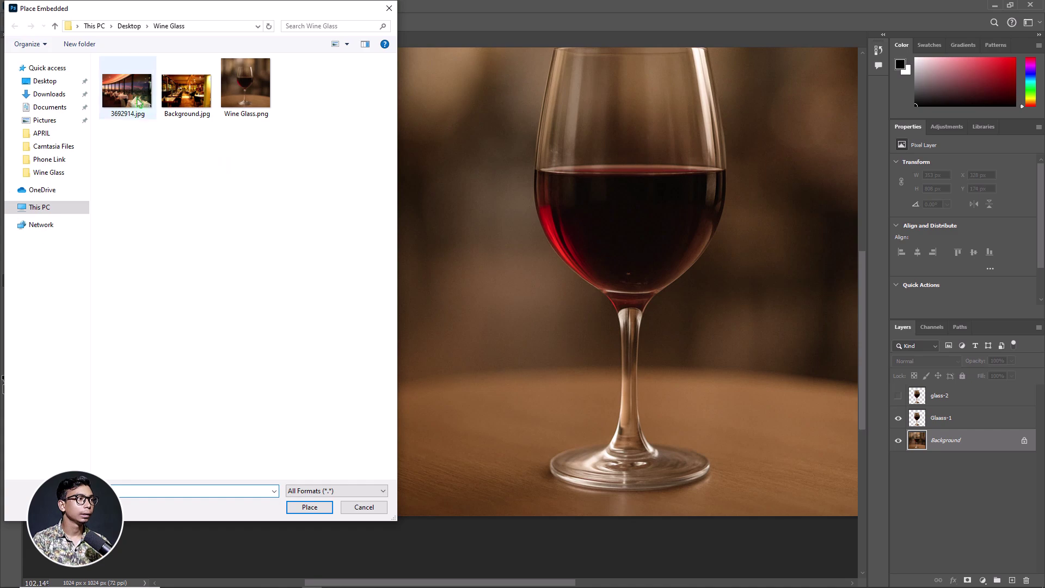
click(190, 98)
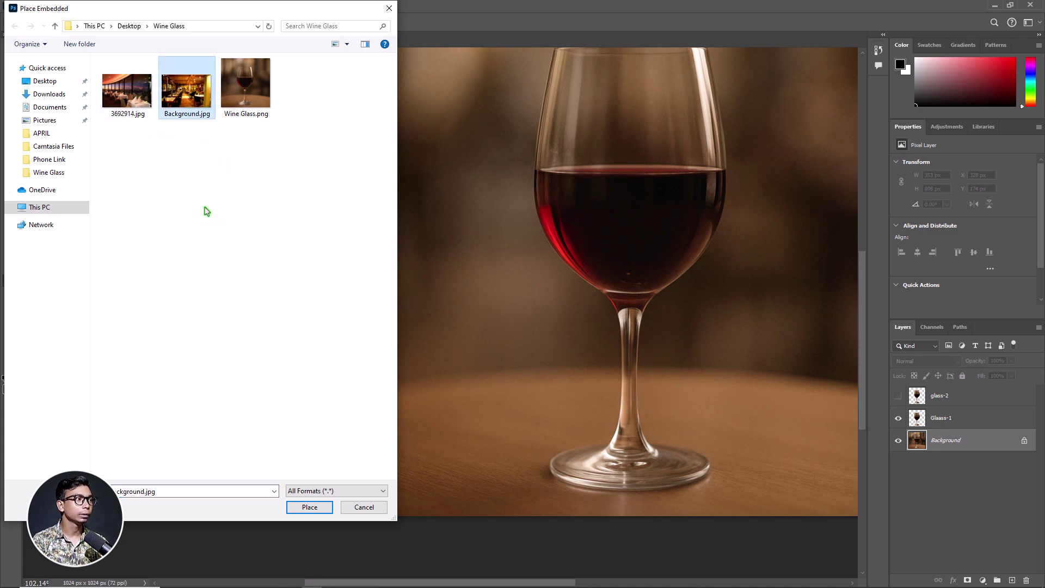
double_click(190, 100)
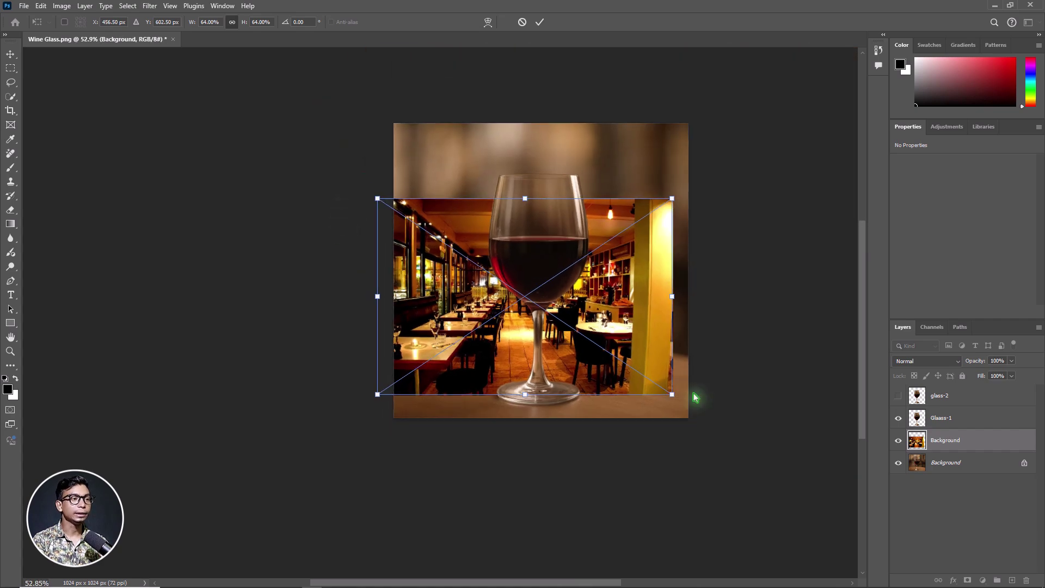
- Scale the placed restaurant image to about 98% and position it to cover the whole canvas behind the glass
drag(656, 376, 764, 400)
drag(651, 271, 651, 295)
drag(652, 296, 652, 294)
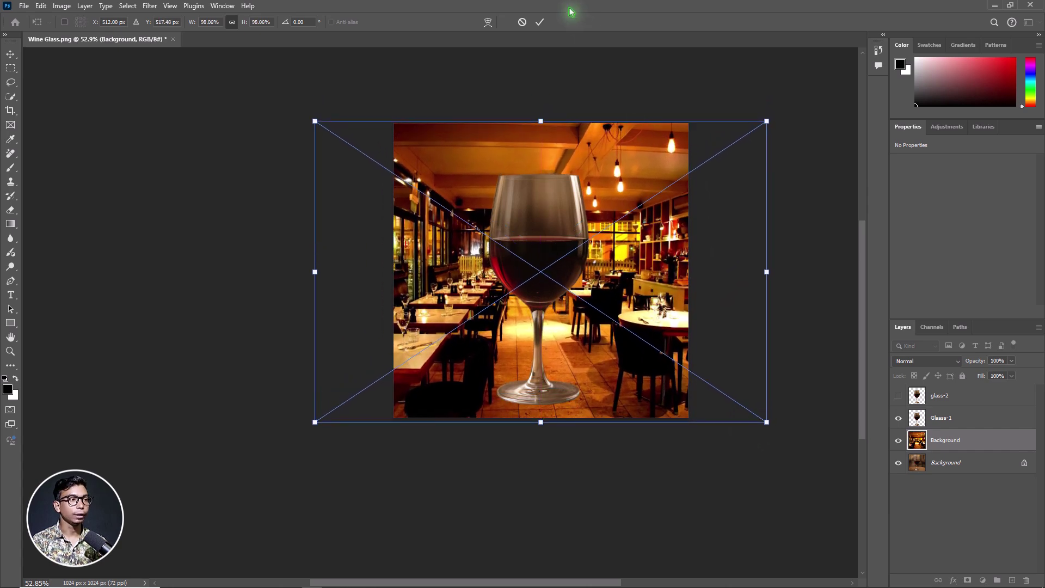
click(538, 24)
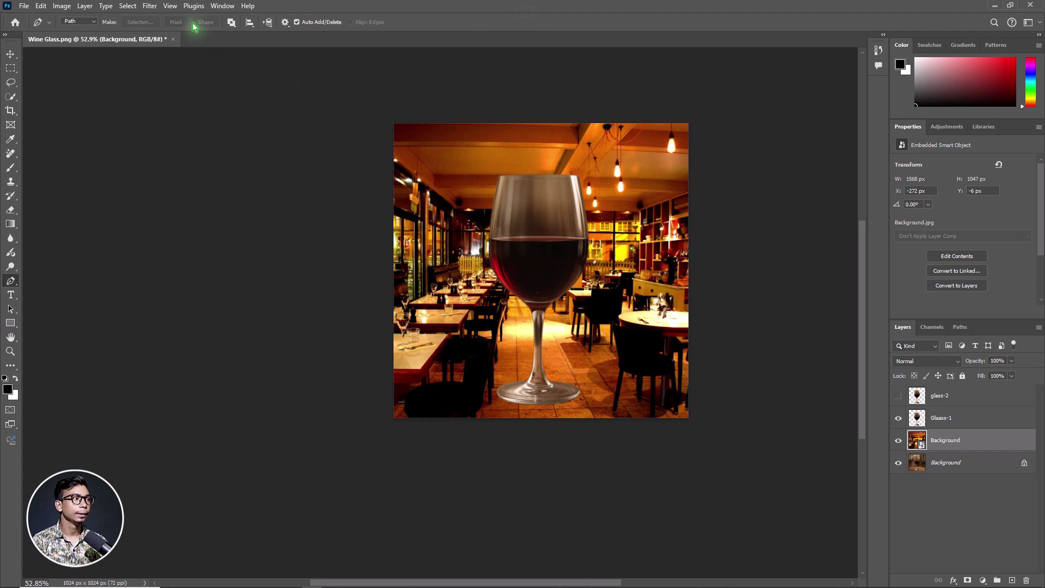
- Apply a Gaussian Blur with a 27.7 pixel radius to the restaurant image and collapse its smart filter list
click(149, 6)
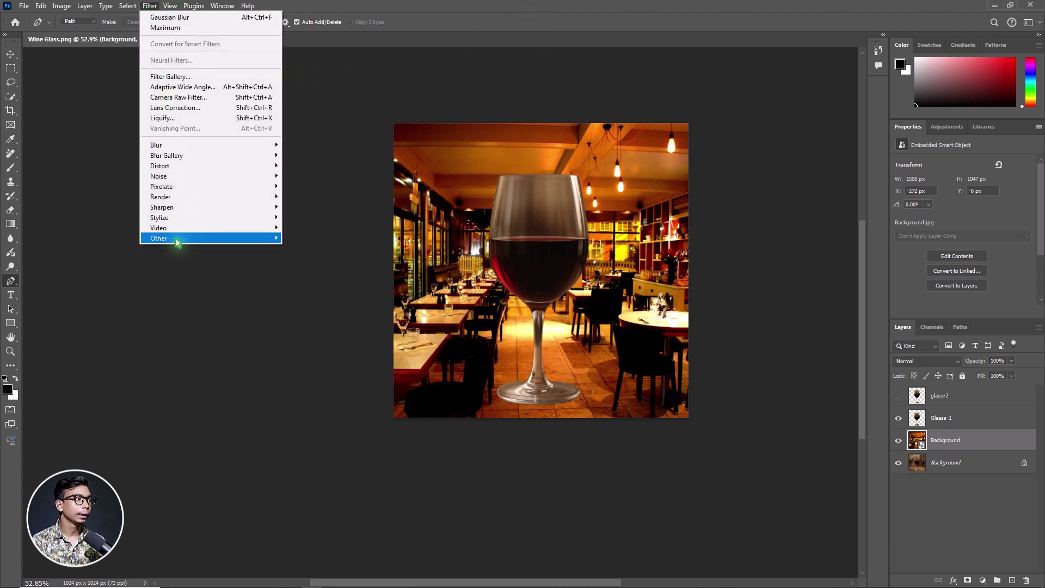
mouse_move(166, 152)
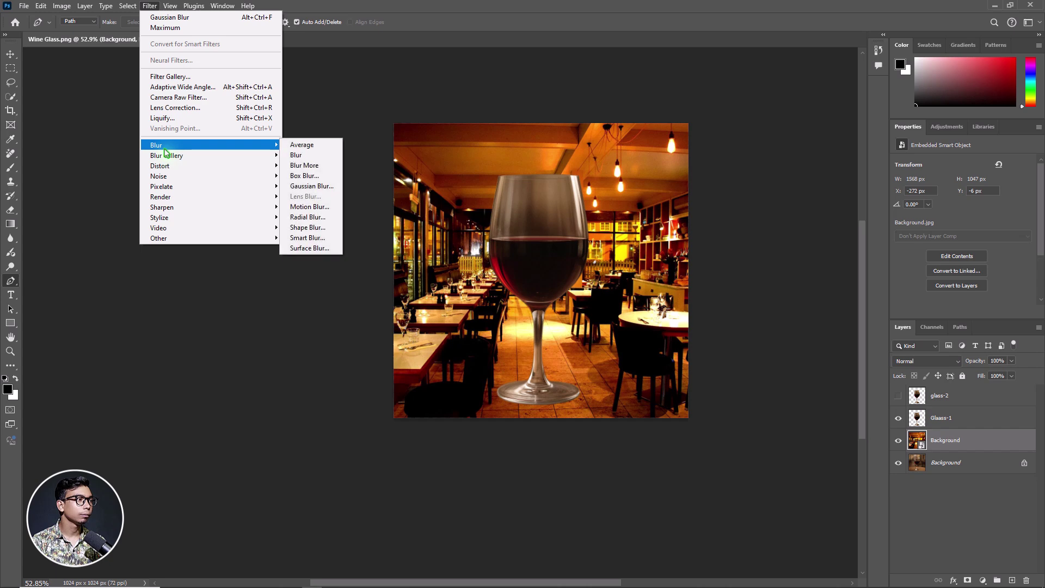
click(310, 185)
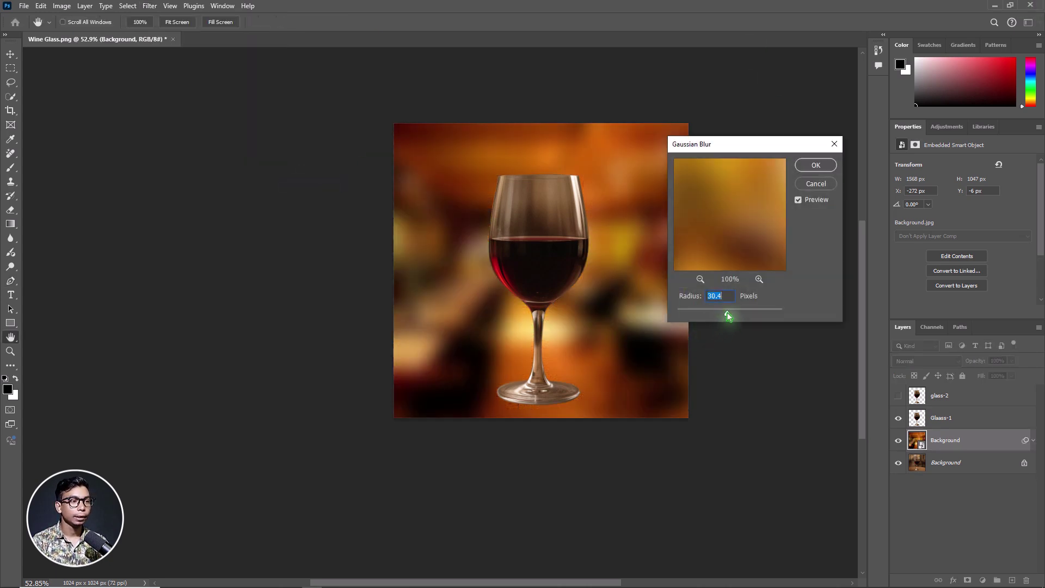
drag(724, 316, 729, 316)
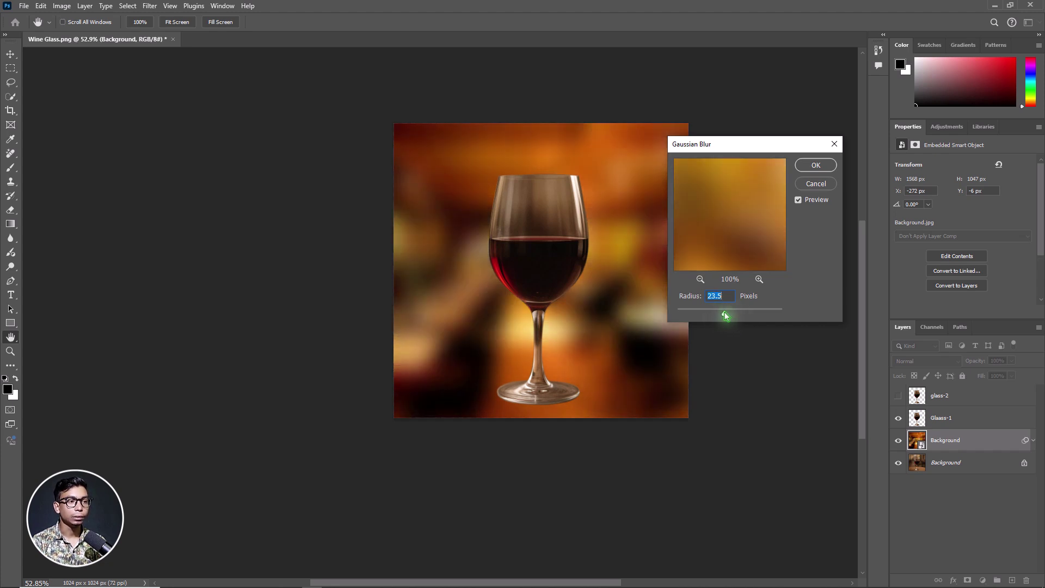
drag(721, 316, 721, 315)
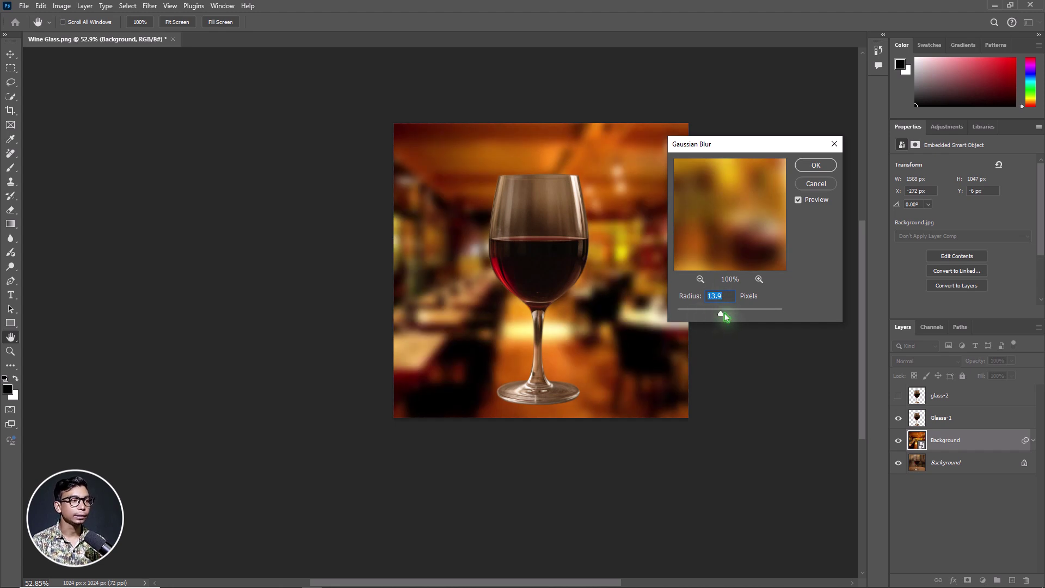
drag(728, 316, 727, 317)
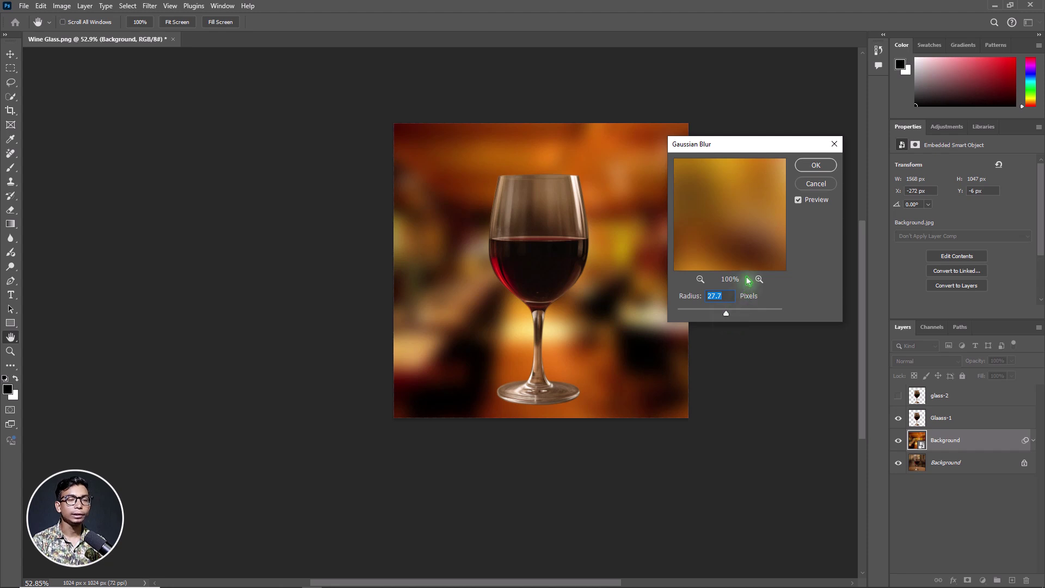
click(815, 164)
key(p)
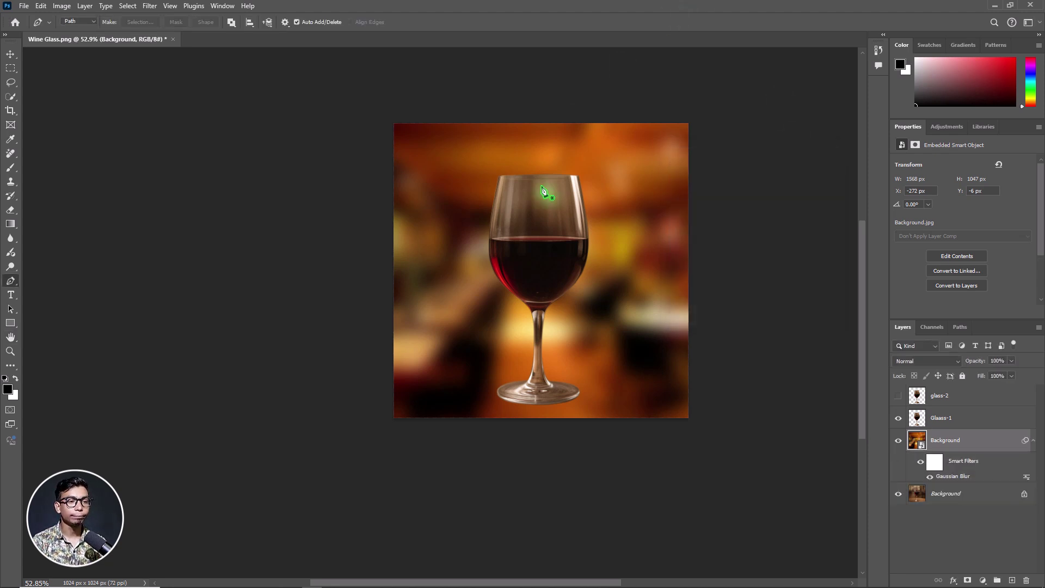
click(1032, 442)
- Load the outline of the Glaass-1 layer as a selection and add a layer mask from it
click(985, 419)
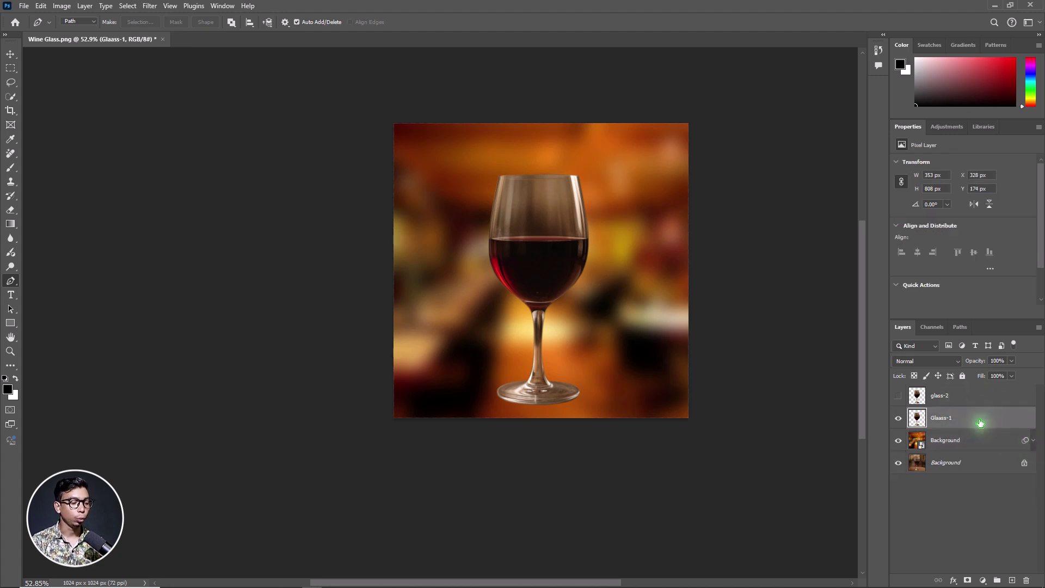
ctrl+click(918, 417)
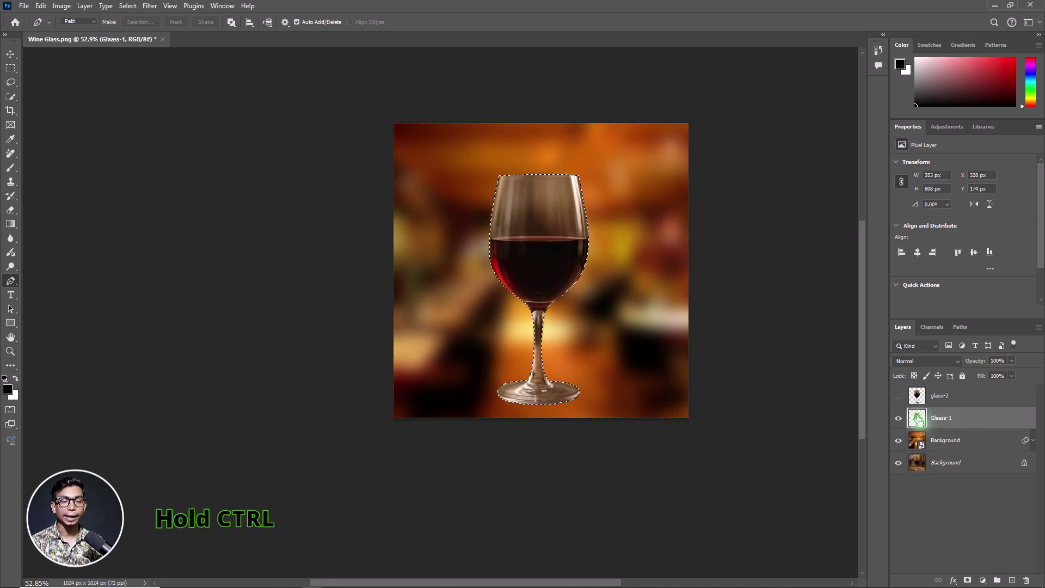
scroll(534, 238, up, 3)
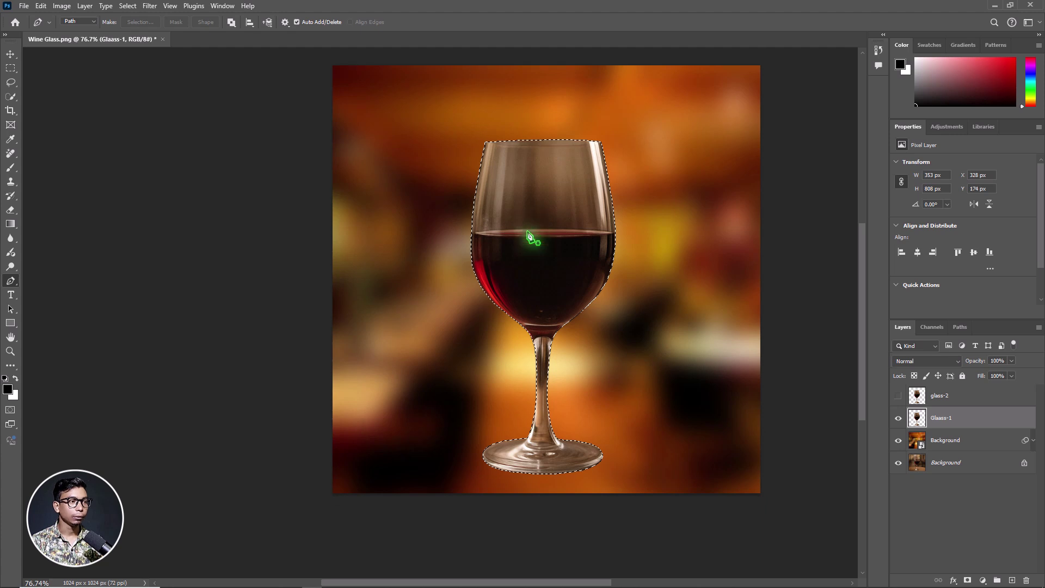
scroll(531, 238, down, 2)
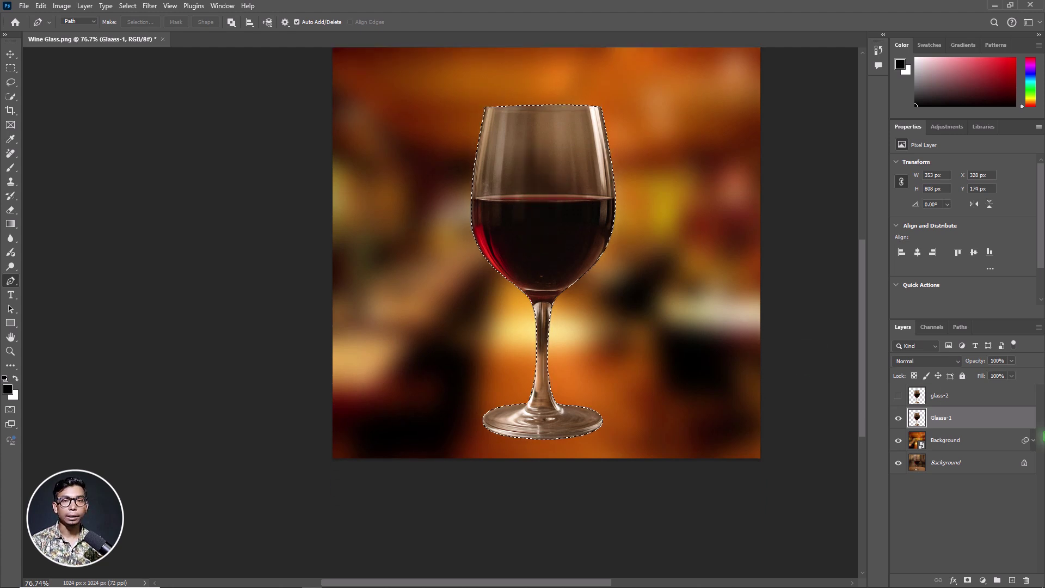
click(968, 581)
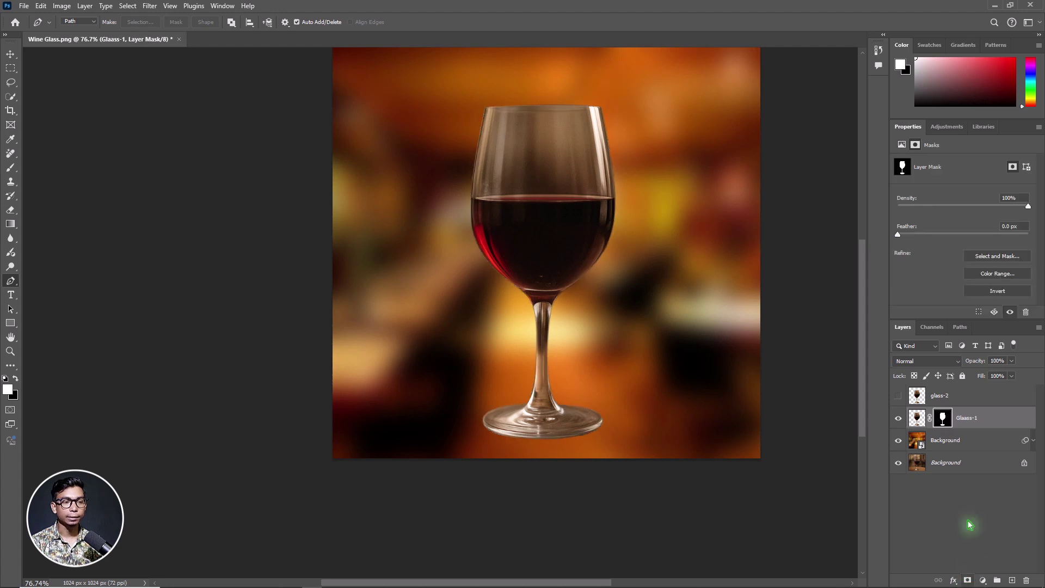
- Reload the Glaass-1 layer's outline as a selection and copy the glass pixels to the clipboard
ctrl+click(917, 418)
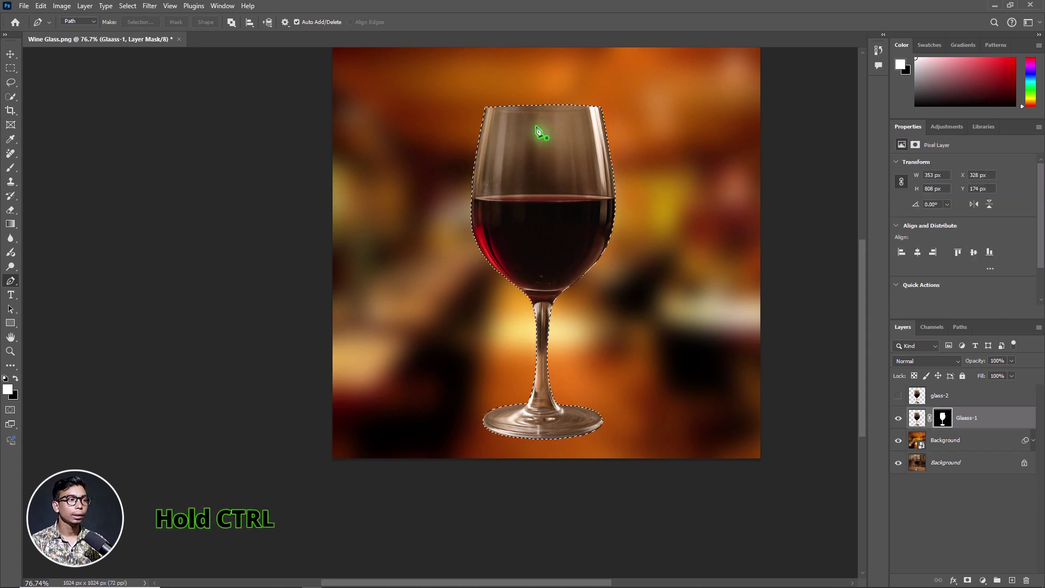
scroll(528, 147, up, 2)
click(41, 6)
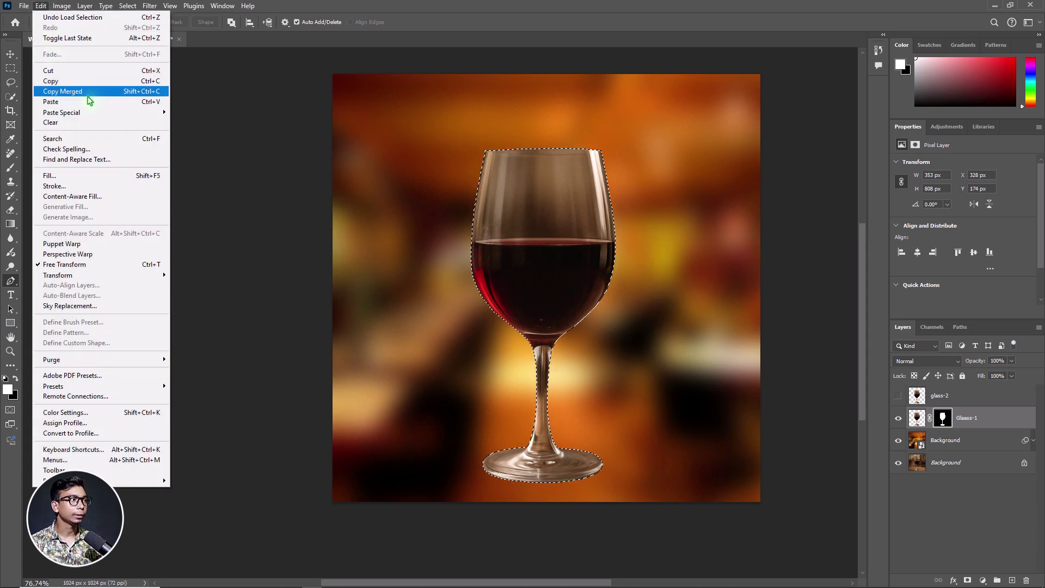
click(64, 82)
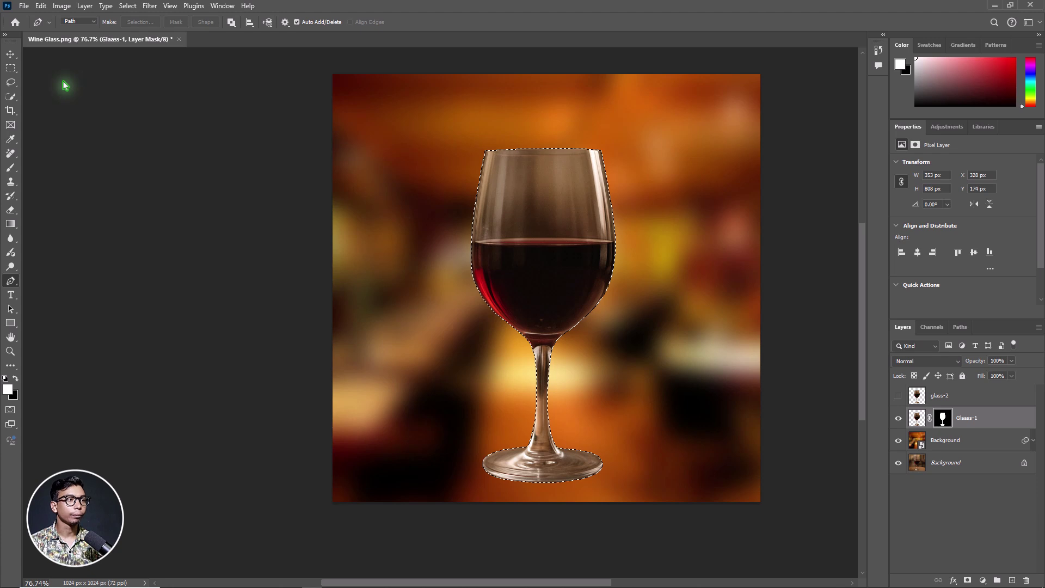
- Display the Glaass-1 layer mask on its own and paste the copied glass pixels into it within the selection
key(ctrl+2)
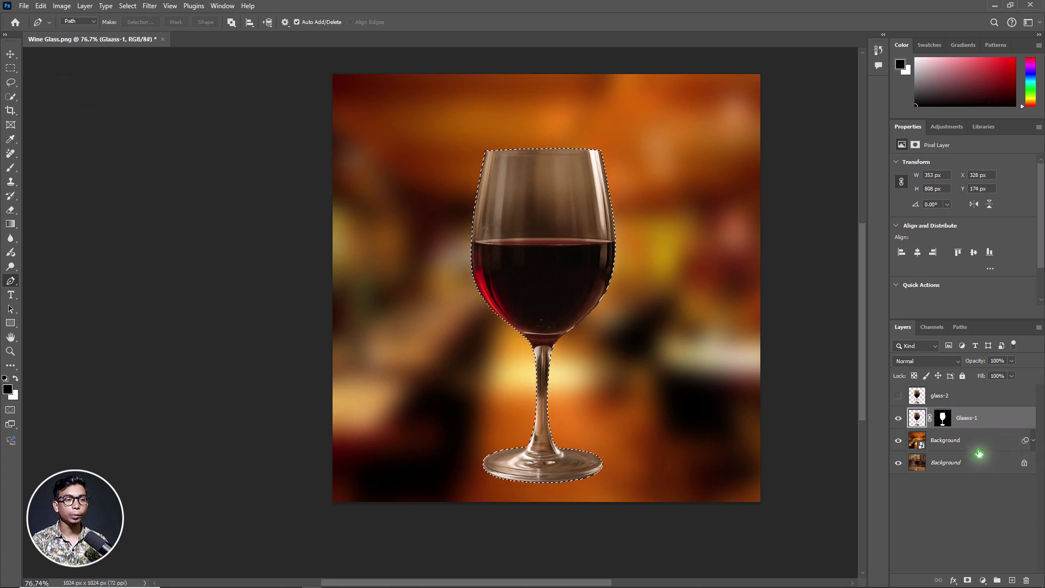
alt+click(946, 424)
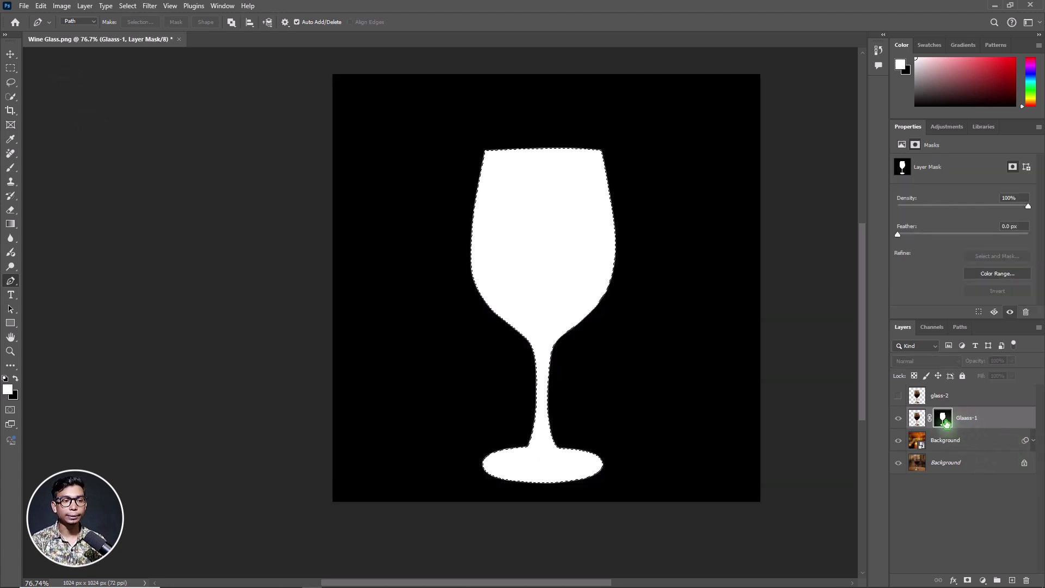
click(40, 7)
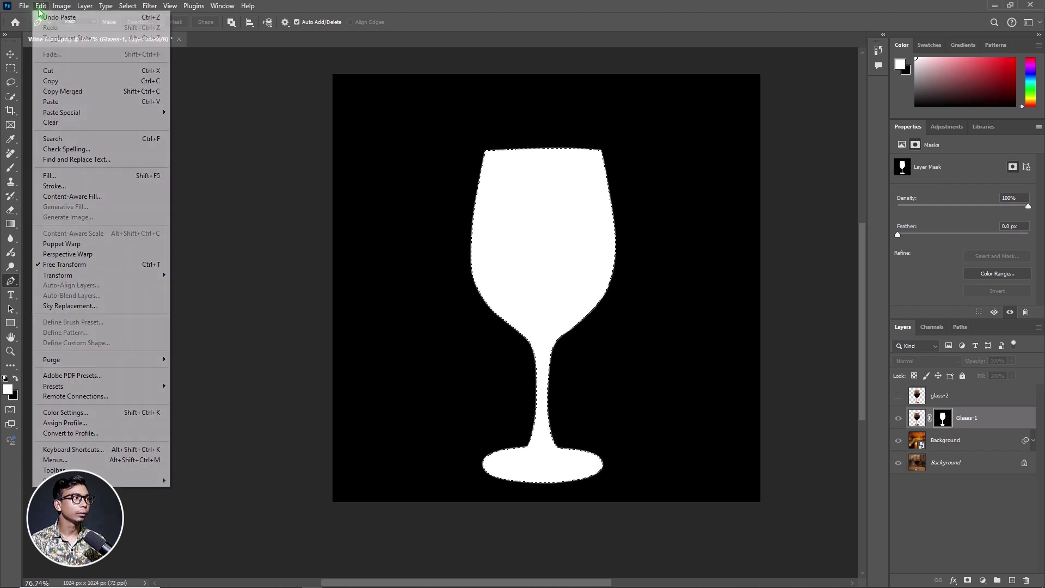
click(83, 103)
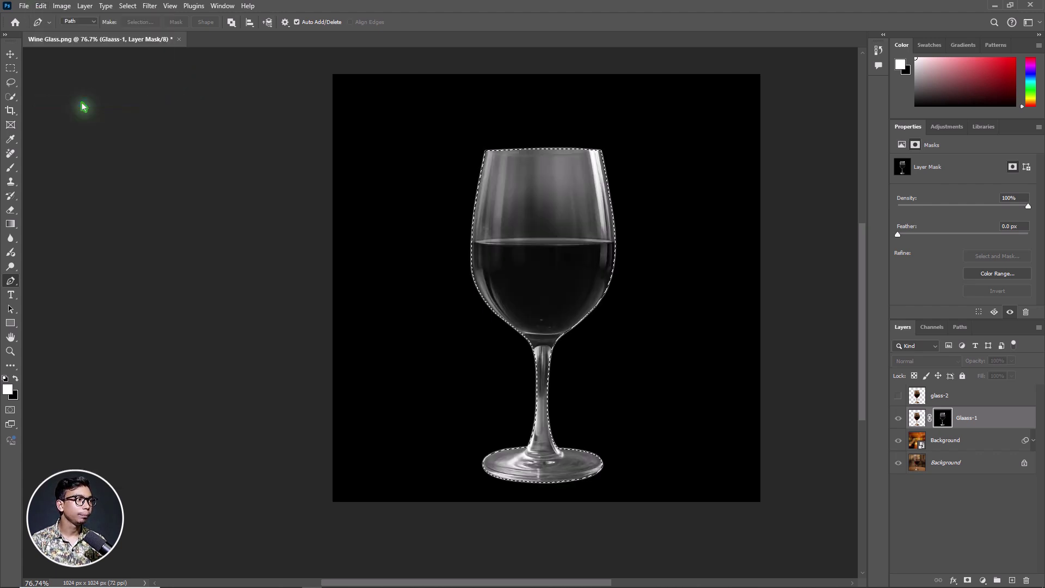
scroll(543, 233, up, 3)
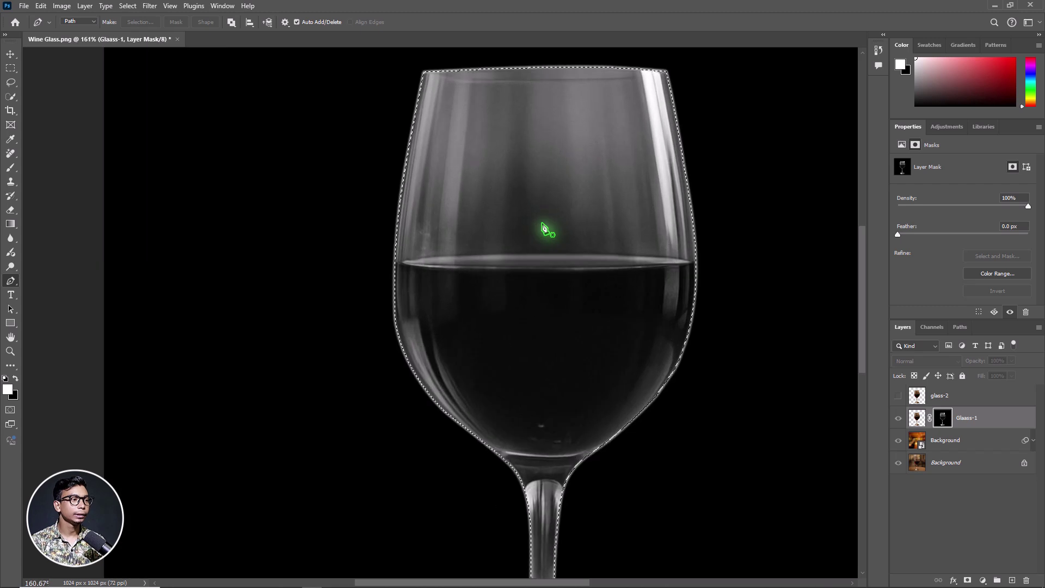
scroll(543, 229, down, 3)
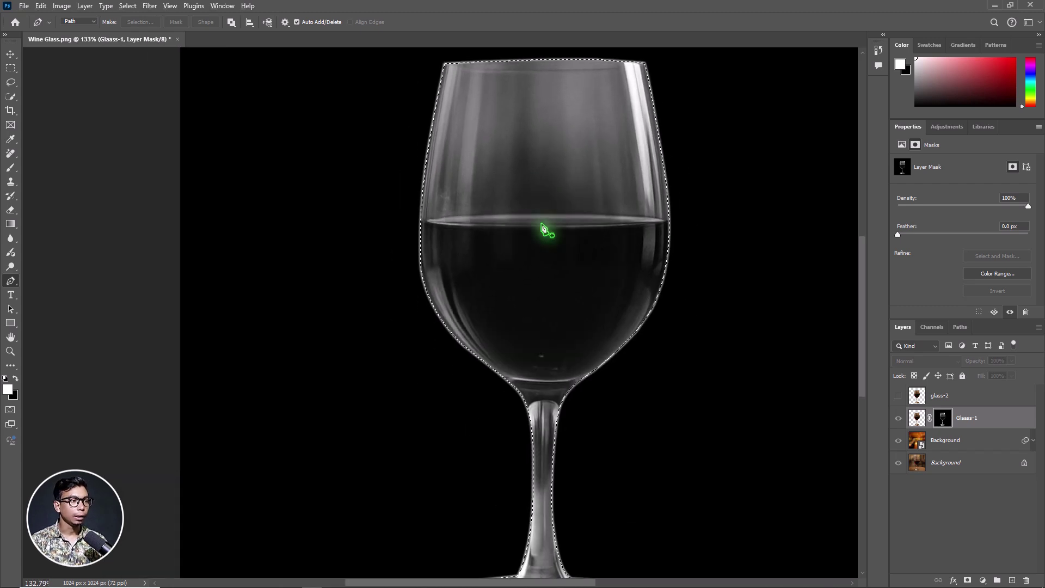
- Darken the glass image in the Glaass-1 mask with Levels, raising the shadow input level to about 57
click(64, 6)
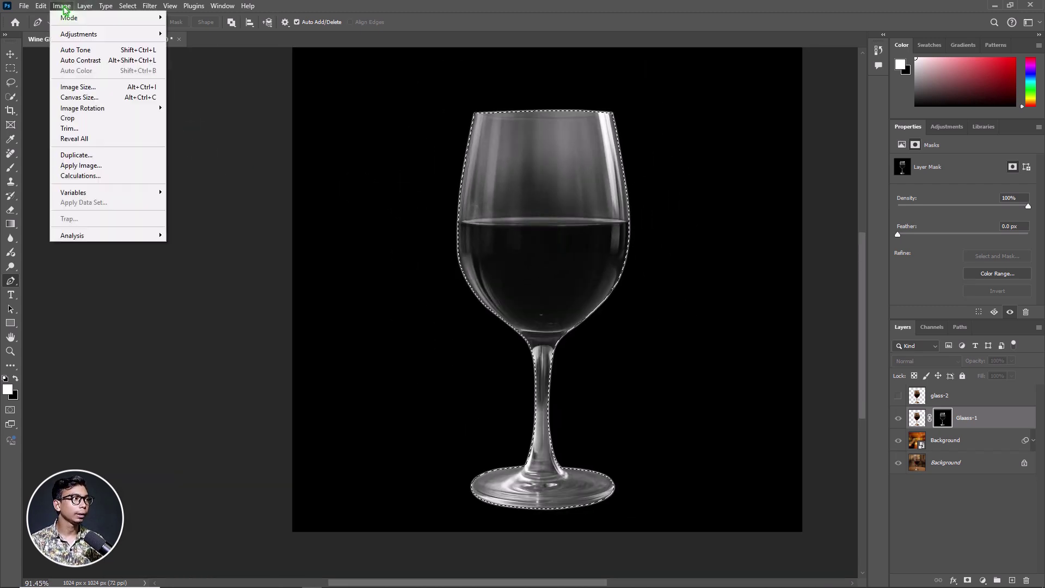
mouse_move(77, 33)
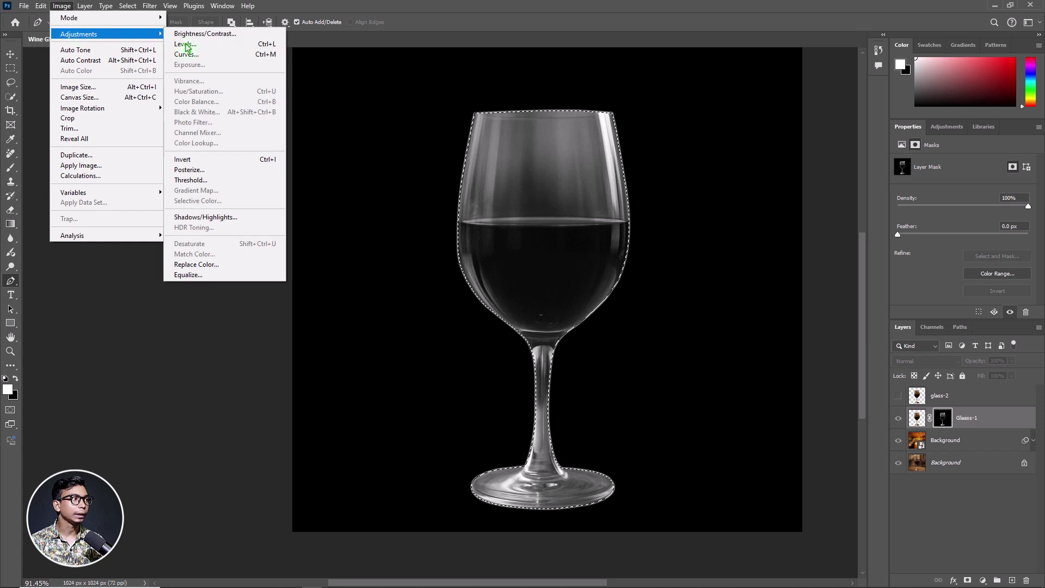
click(227, 48)
drag(729, 116, 805, 147)
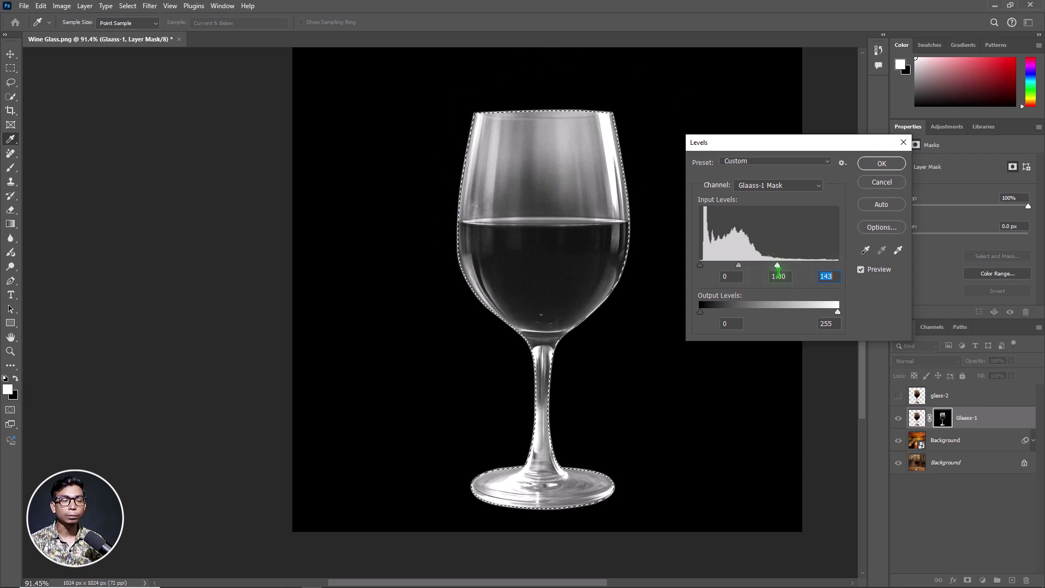
drag(776, 267, 855, 273)
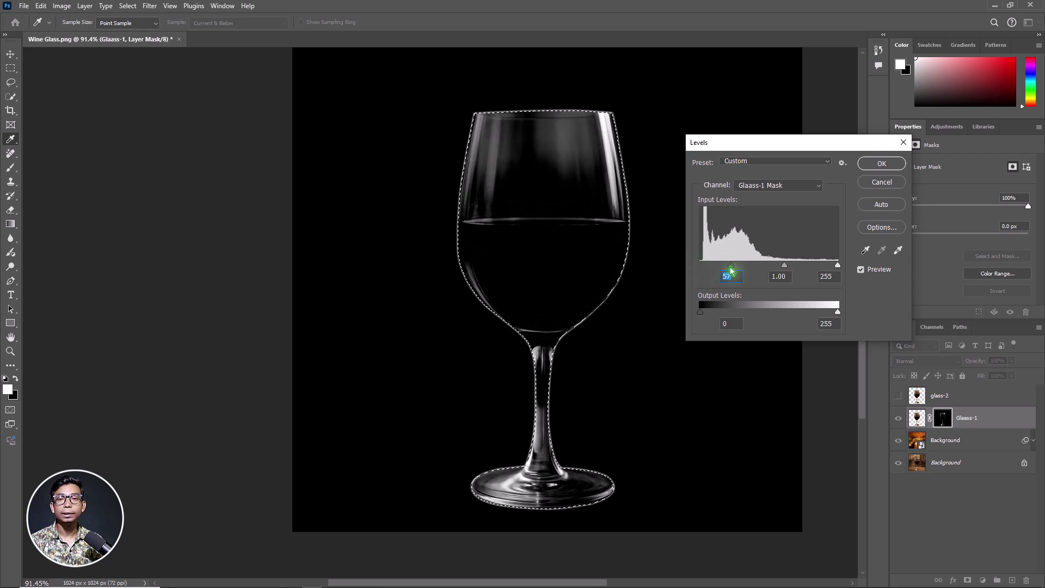
click(882, 164)
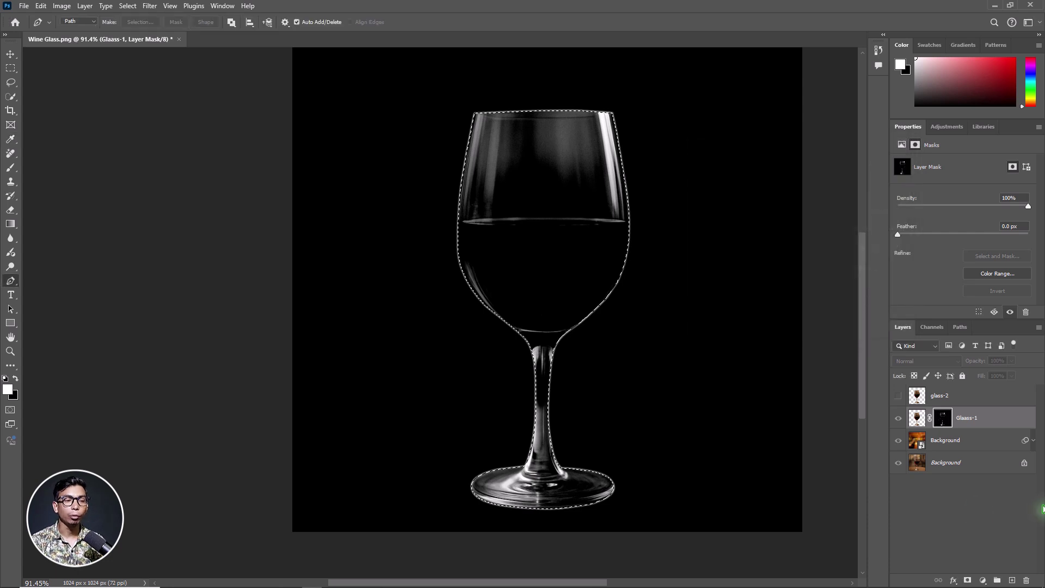
- Leave the mask view by targeting the Glaass-1 layer's image and remove the selection
click(919, 418)
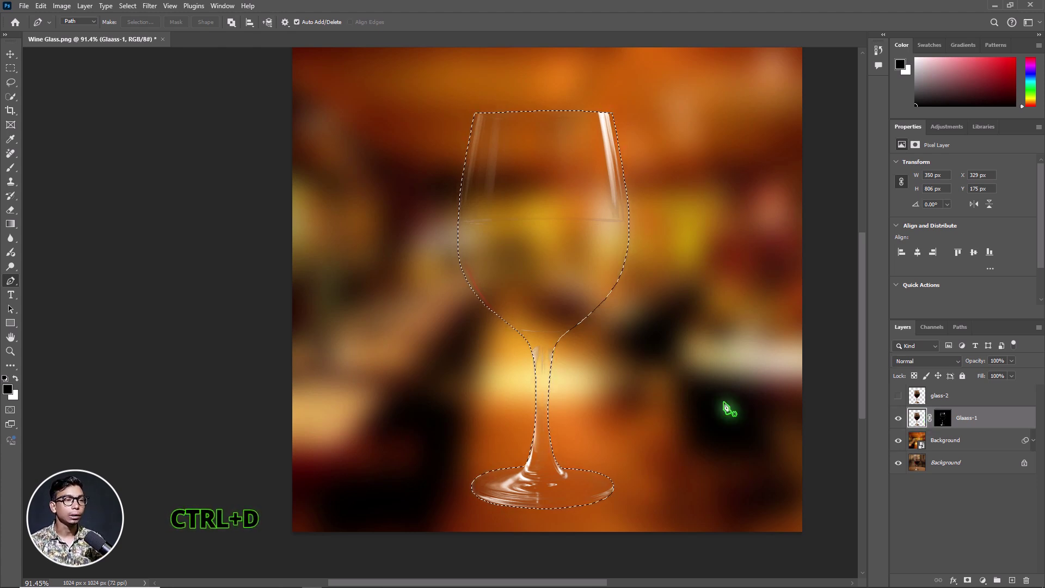
click(62, 6)
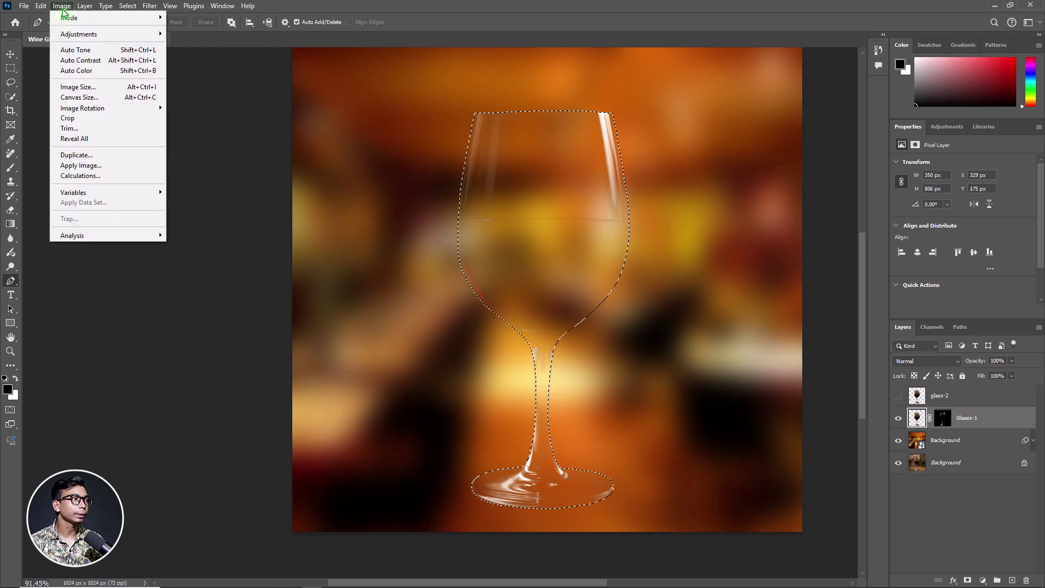
mouse_move(129, 7)
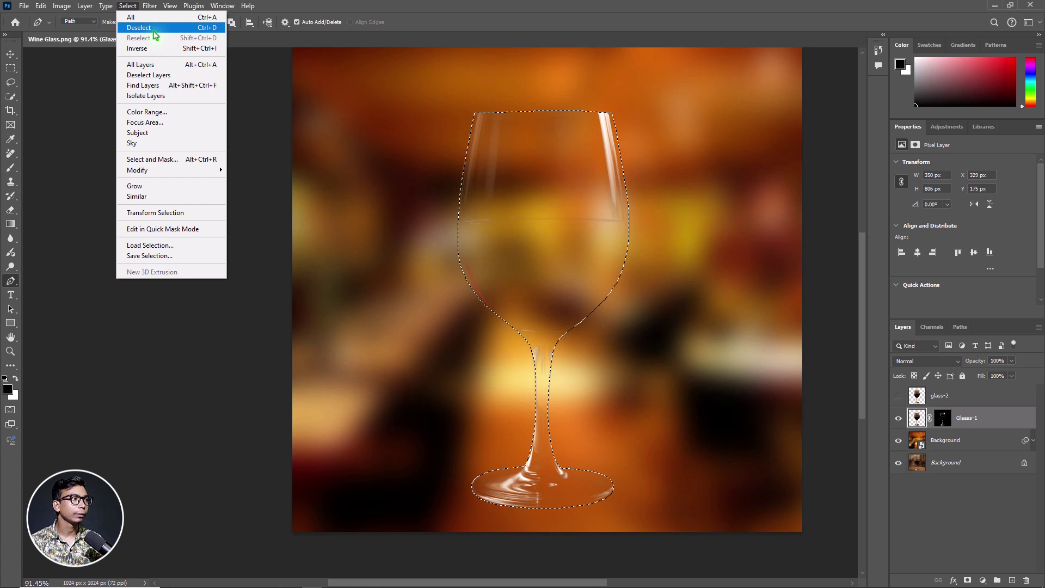
click(139, 28)
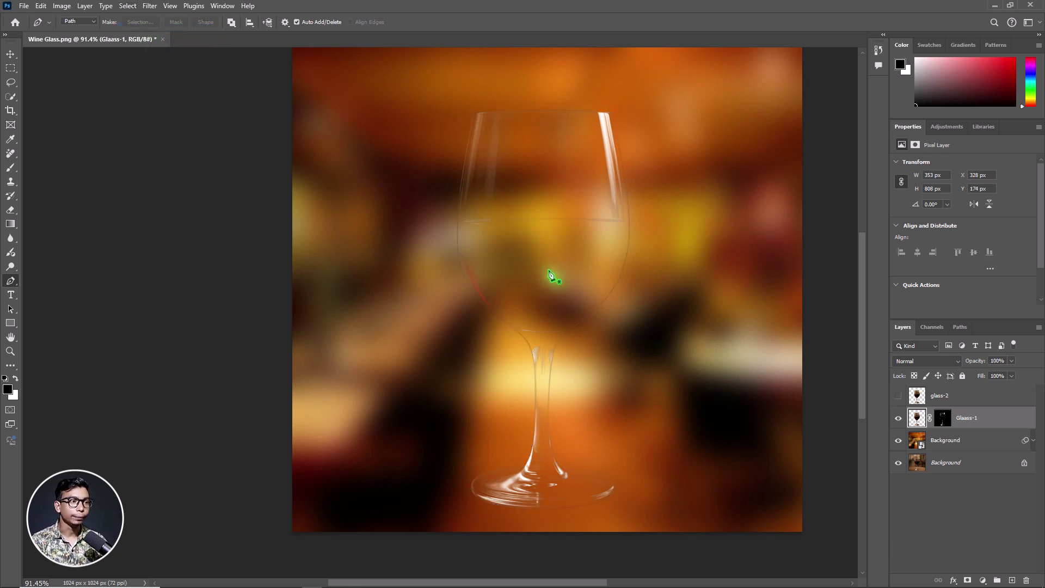
- Make the glass-2 layer active and turn on its visibility
scroll(549, 275, down, 1)
click(950, 395)
click(898, 396)
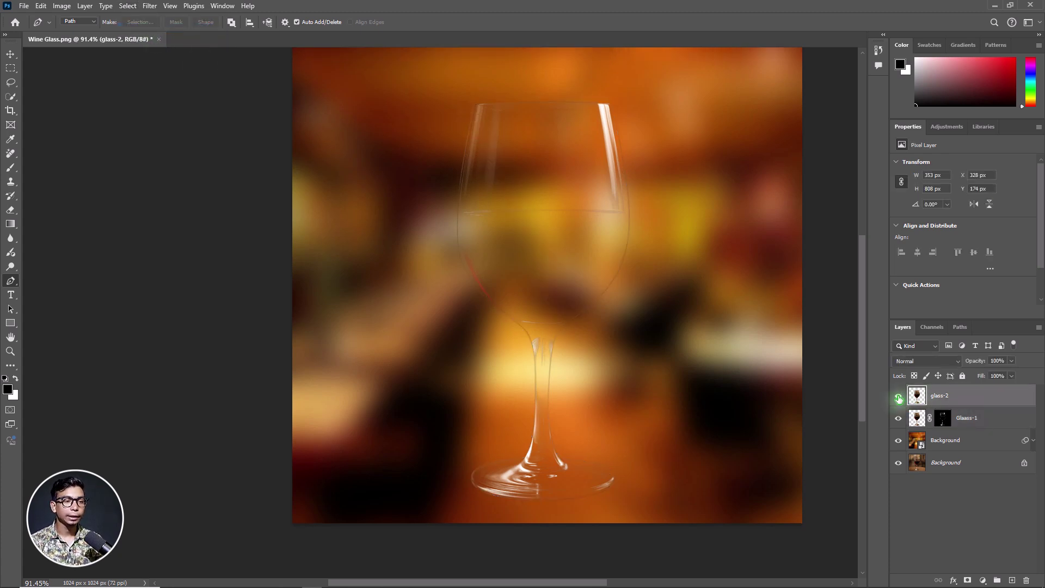
- Select the wine area on the glass-2 layer with the Quick Selection tool and copy it to a new layer named Wine
scroll(563, 240, up, 2)
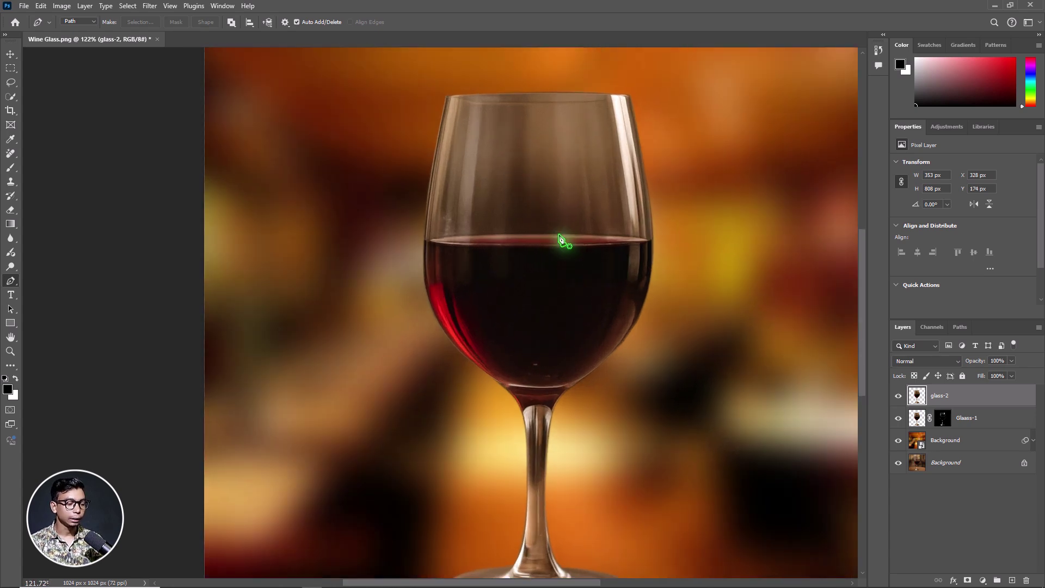
scroll(563, 240, up, 1)
scroll(583, 269, down, 2)
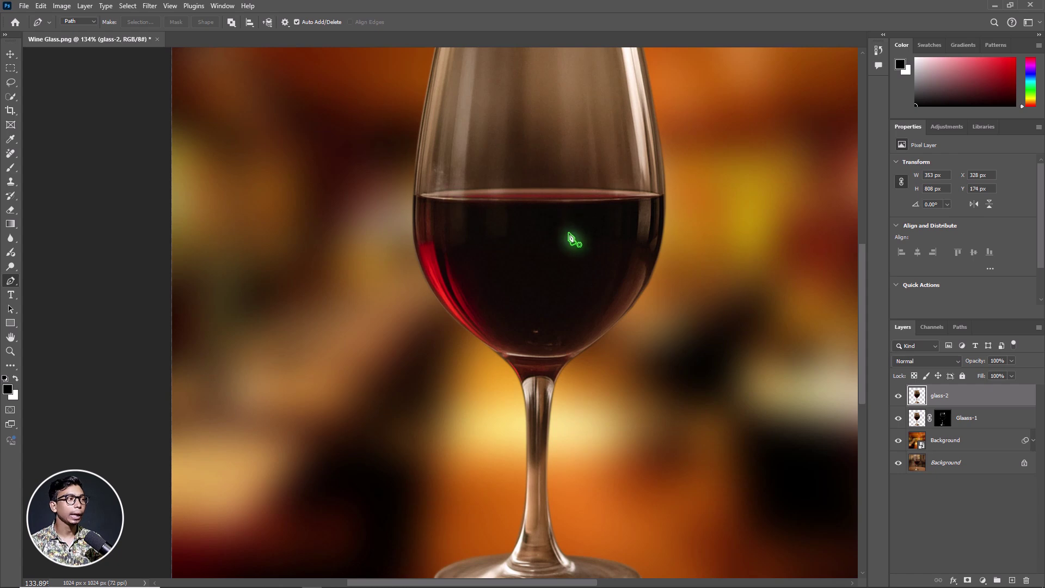
click(10, 97)
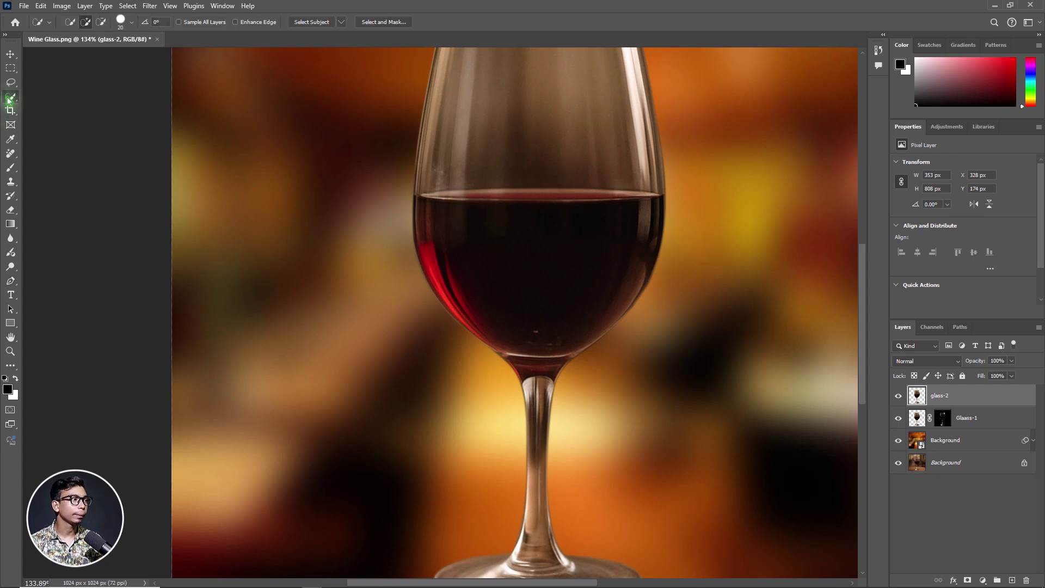
drag(530, 312, 511, 252)
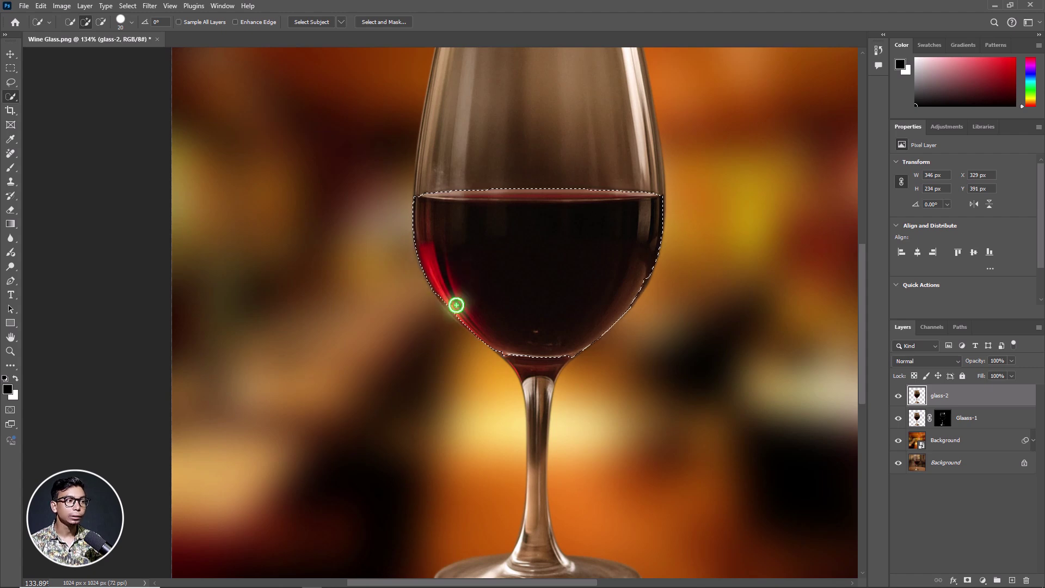
mouse_move(462, 308)
mouse_down()
mouse_move(525, 329)
mouse_move(517, 364)
mouse_up()
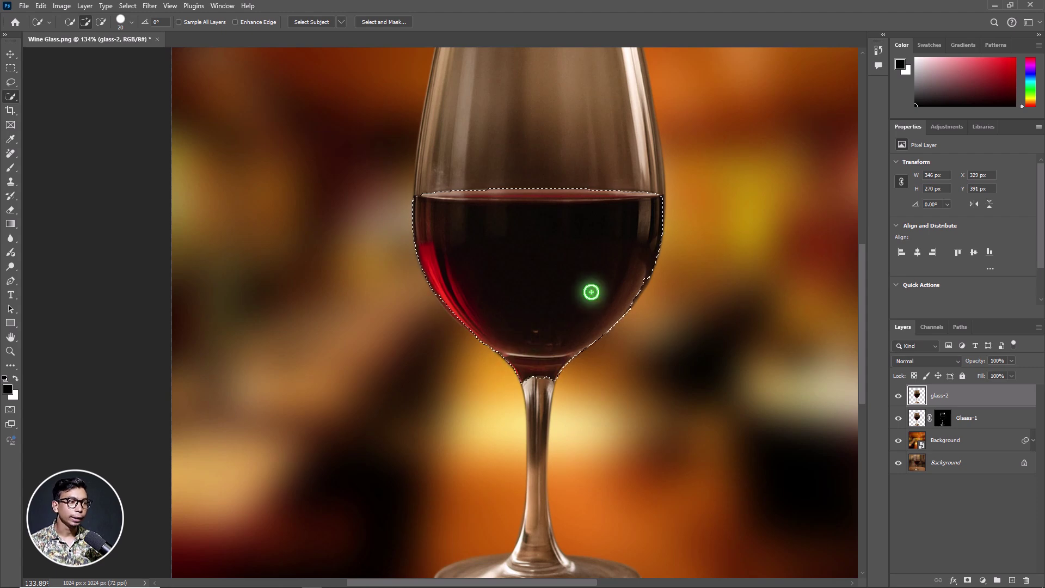
scroll(609, 269, down, 2)
alt+click(629, 279)
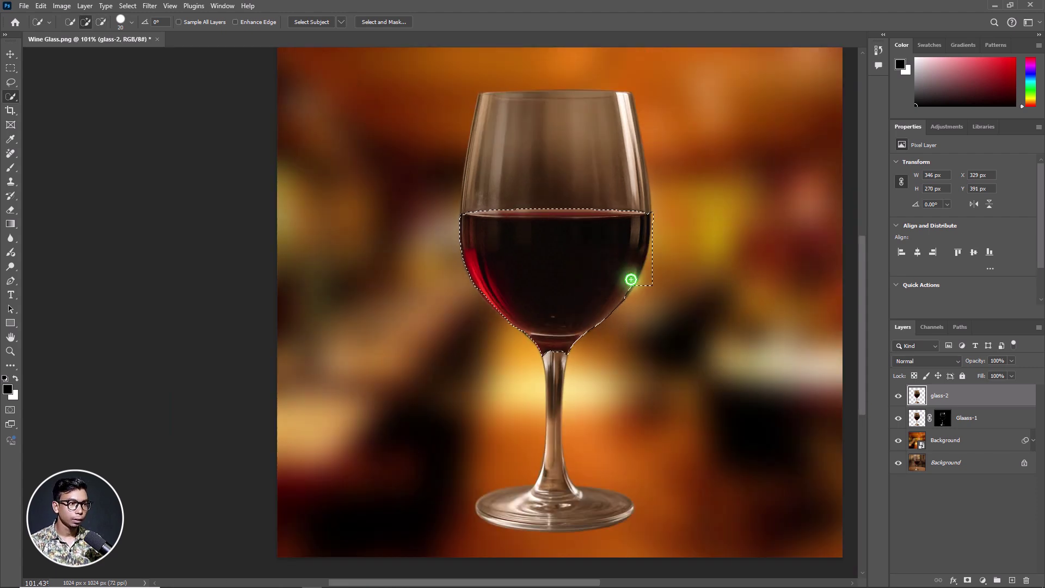
mouse_move(486, 306)
mouse_down()
mouse_move(550, 315)
mouse_move(626, 282)
mouse_move(468, 252)
mouse_move(507, 277)
mouse_up()
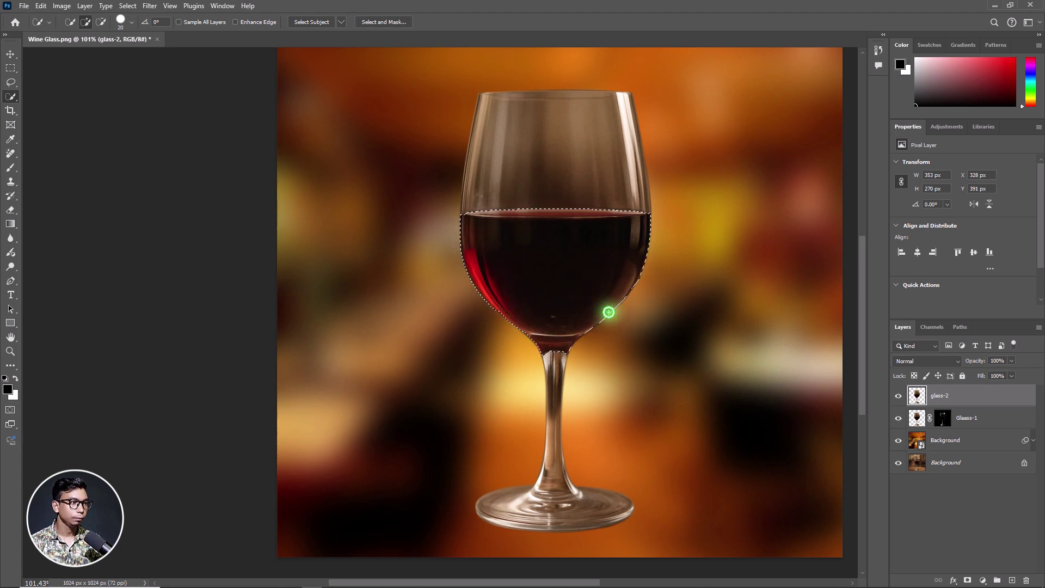
scroll(608, 313, down, 2)
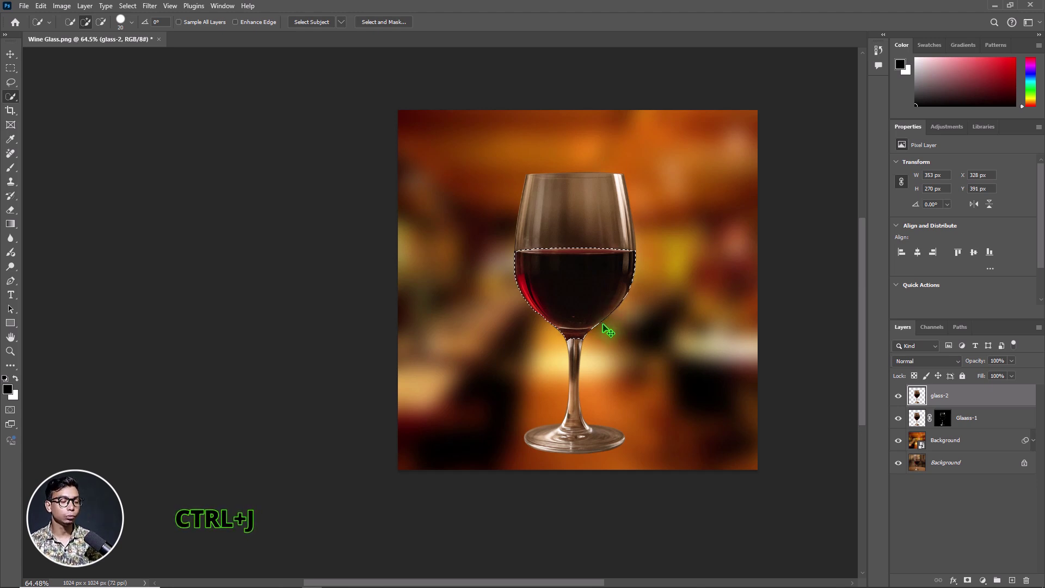
key(ctrl+j)
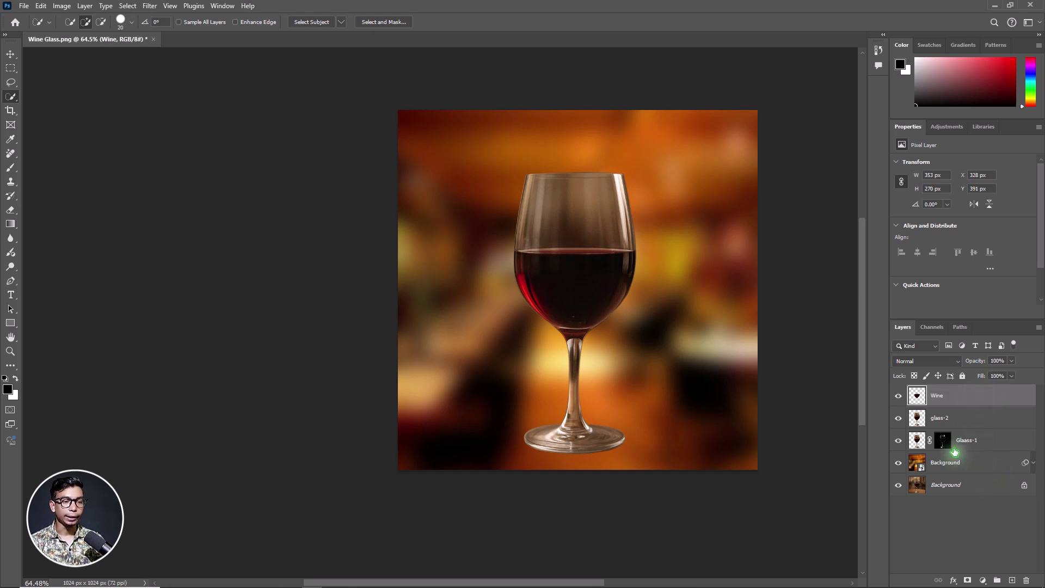
- Hide the Wine layer and add an inverted layer mask to glass-2 from the outline of its own pixels
click(899, 398)
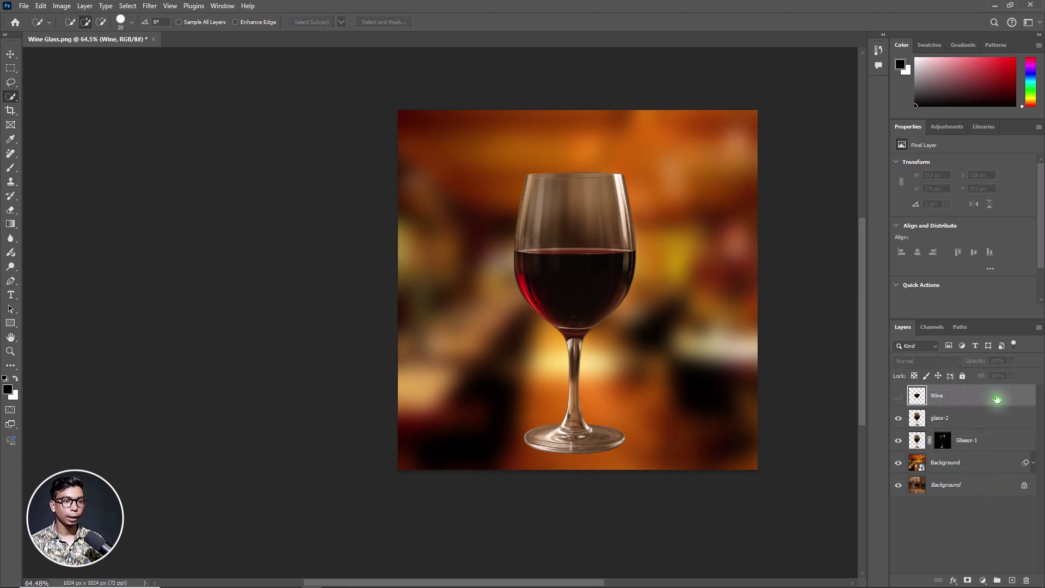
click(975, 419)
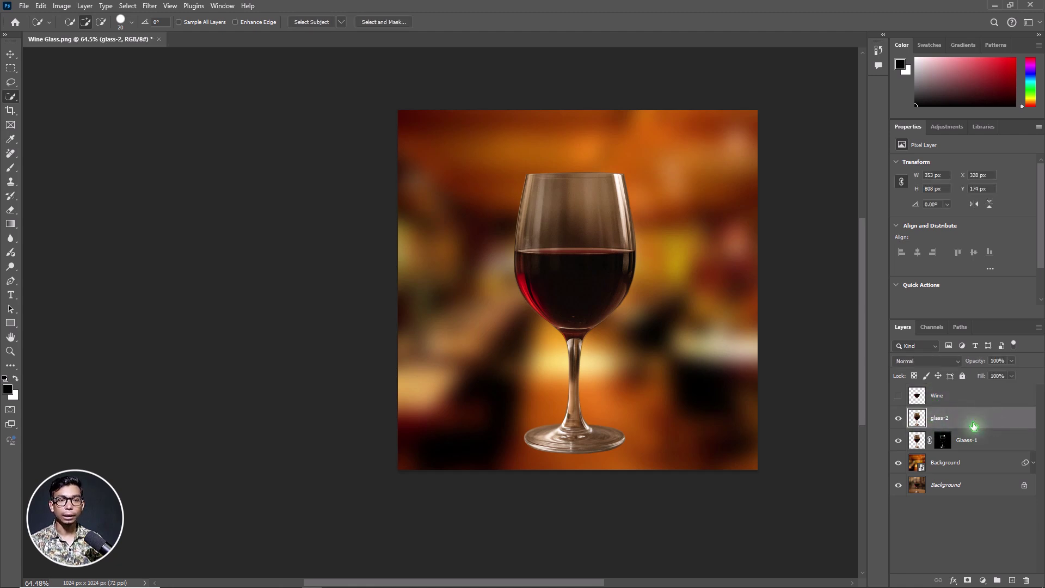
ctrl+click(919, 418)
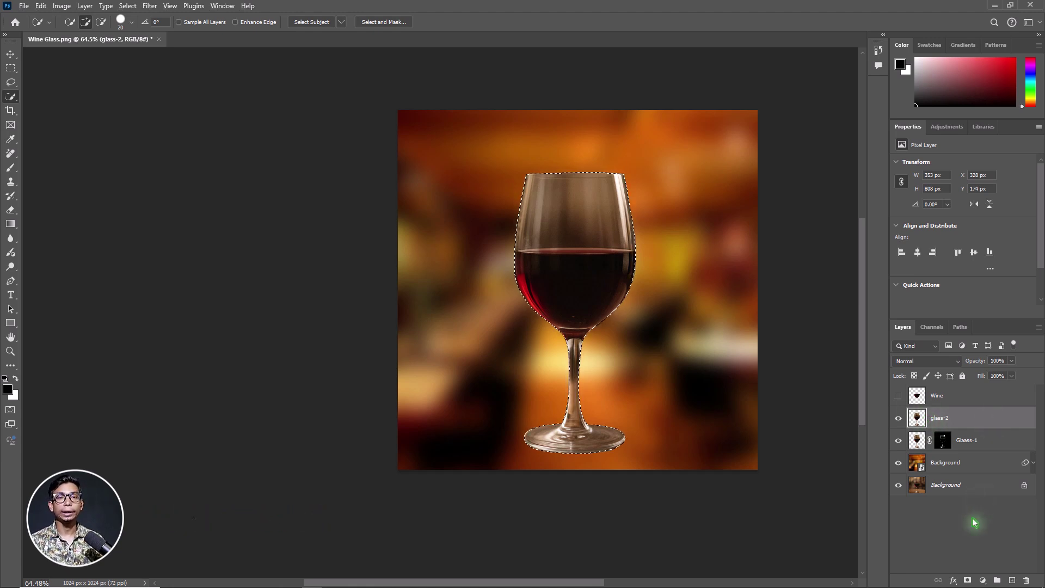
alt+click(967, 580)
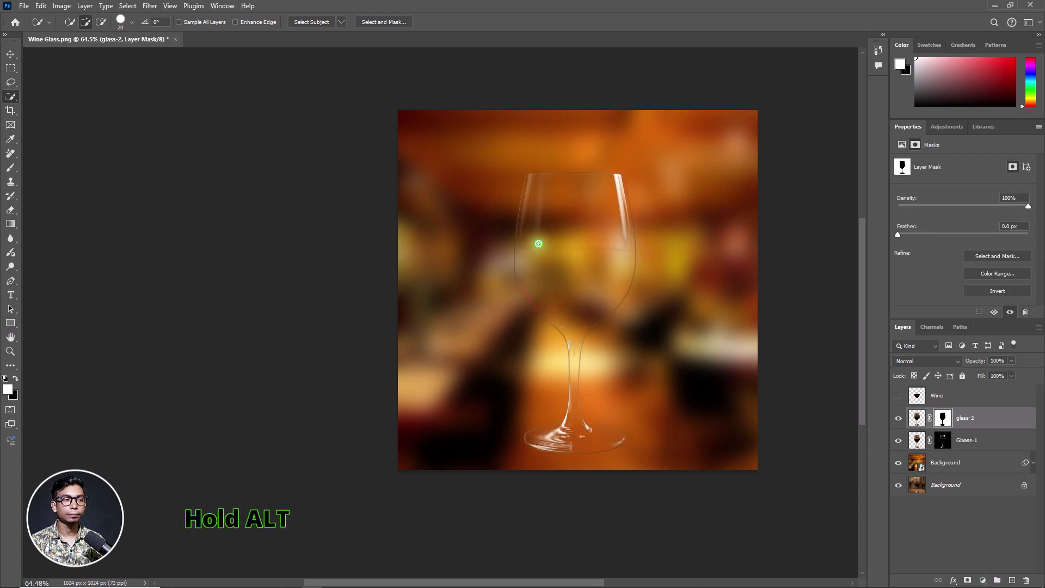
- Apply the Maximum filter to the glass-2 mask with a 1 pixel radius, preserving squareness
scroll(624, 198, up, 5)
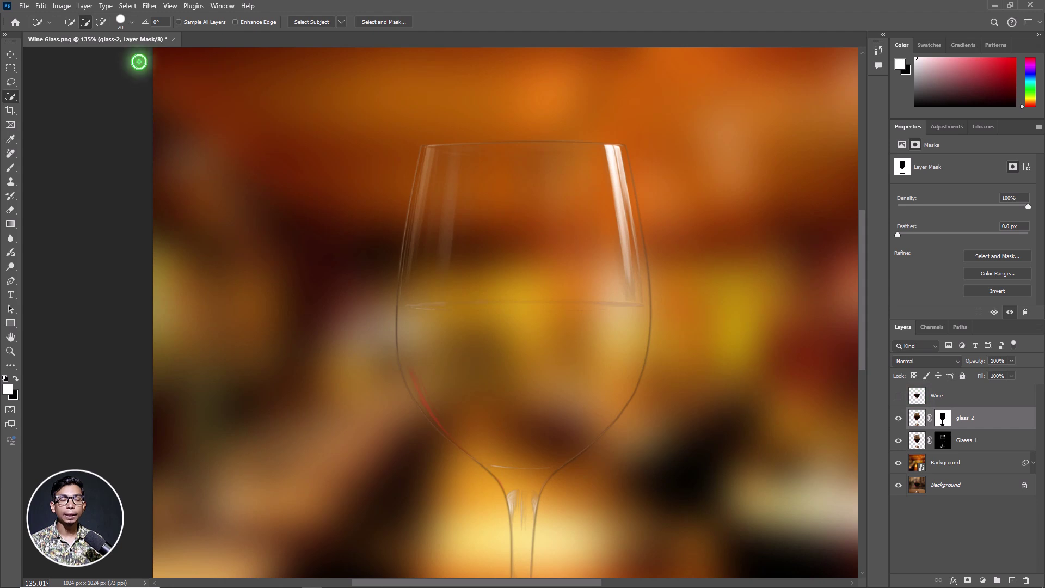
click(149, 5)
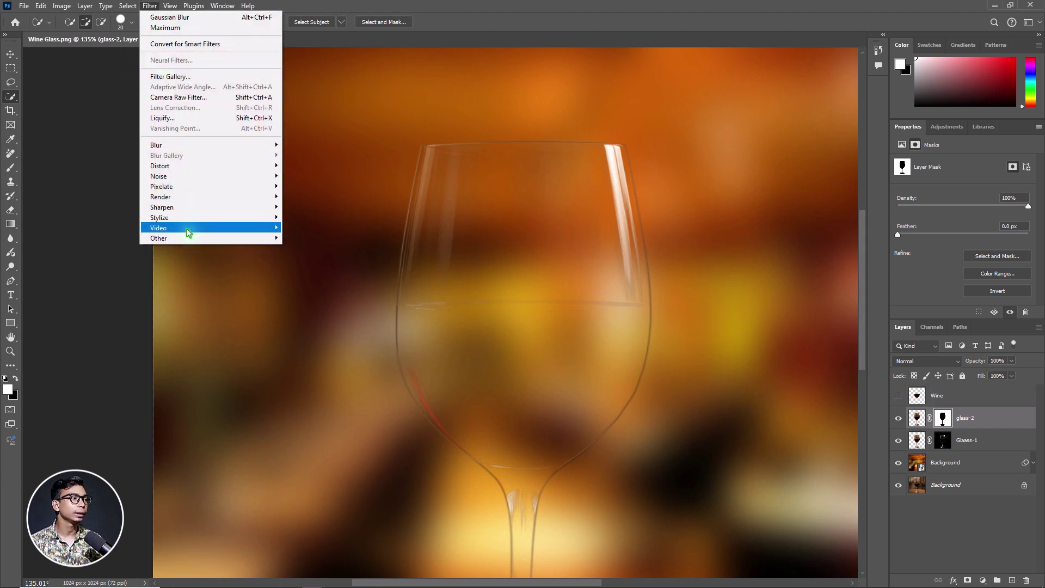
mouse_move(216, 241)
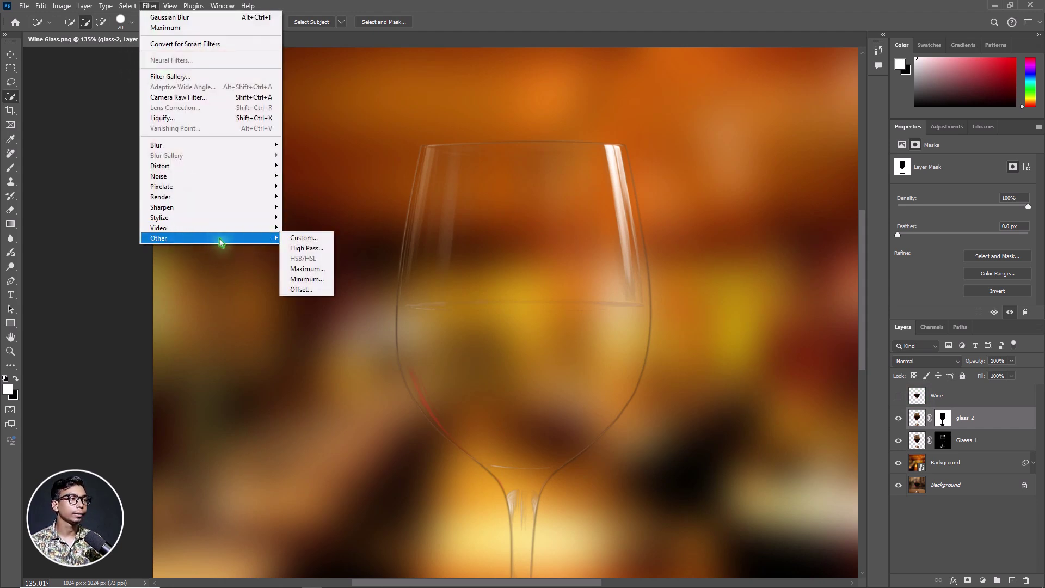
click(308, 270)
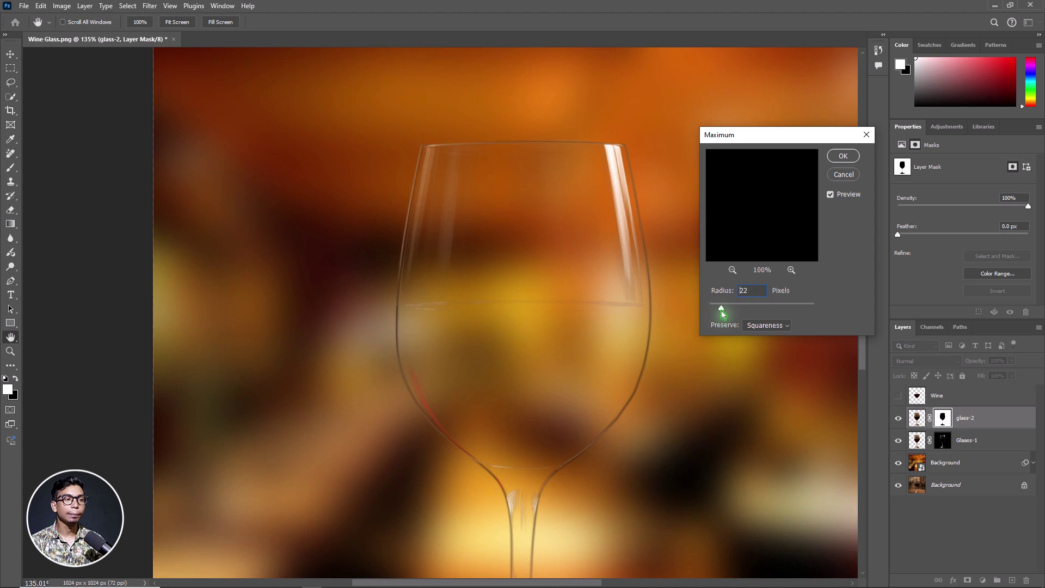
drag(782, 316, 712, 310)
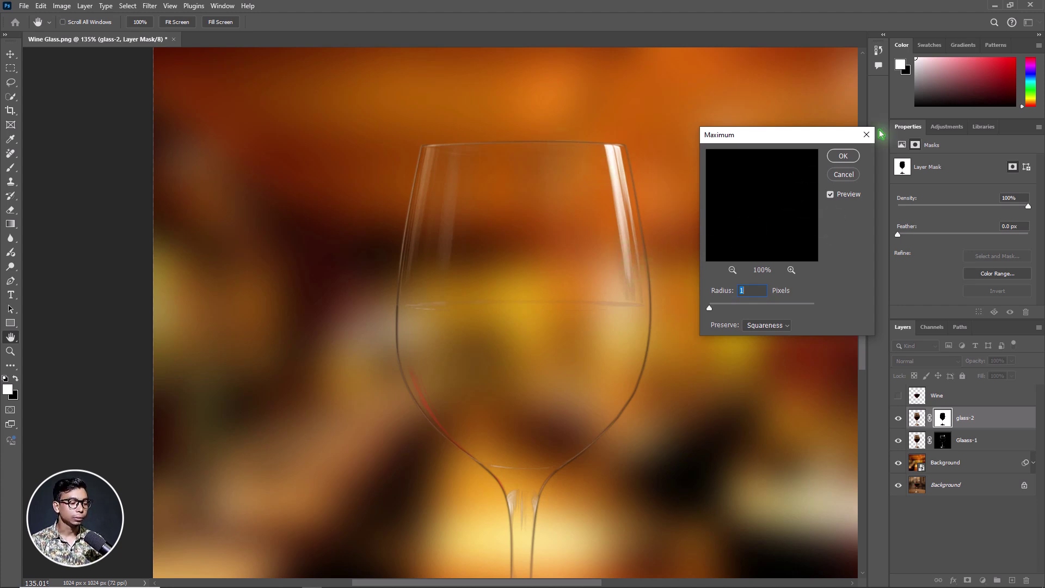
click(842, 156)
key(w)
scroll(768, 215, down, 5)
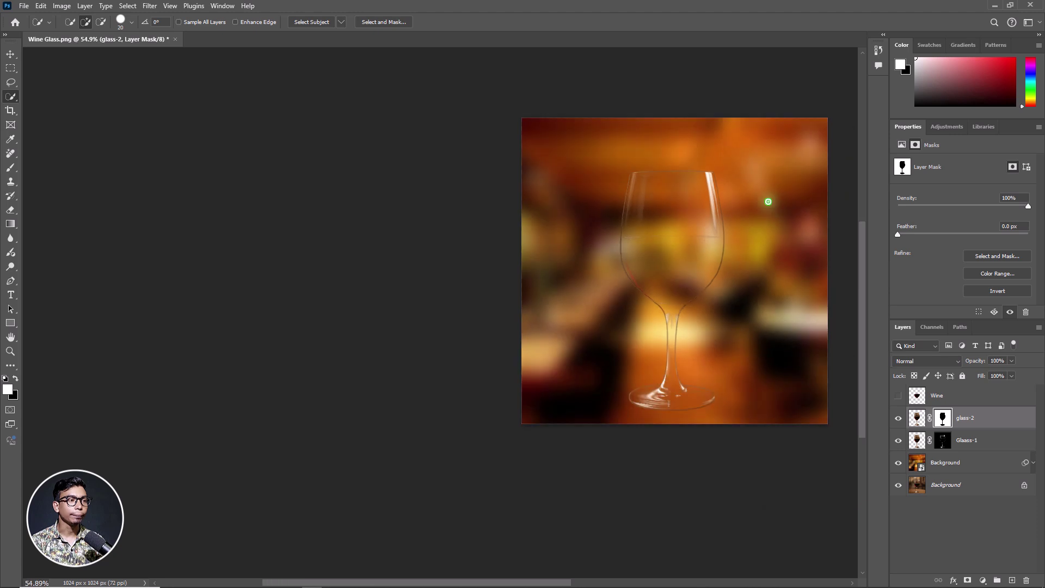
- Show the Wine layer and group it with the glass-2, Glaass-1 and blurred restaurant Background layers
scroll(726, 248, up, 4)
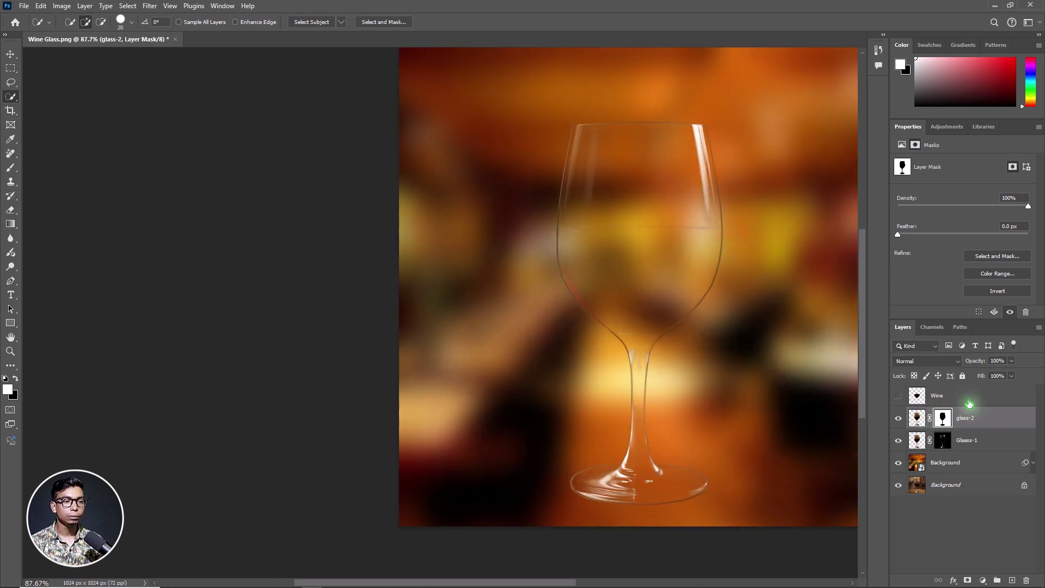
click(970, 402)
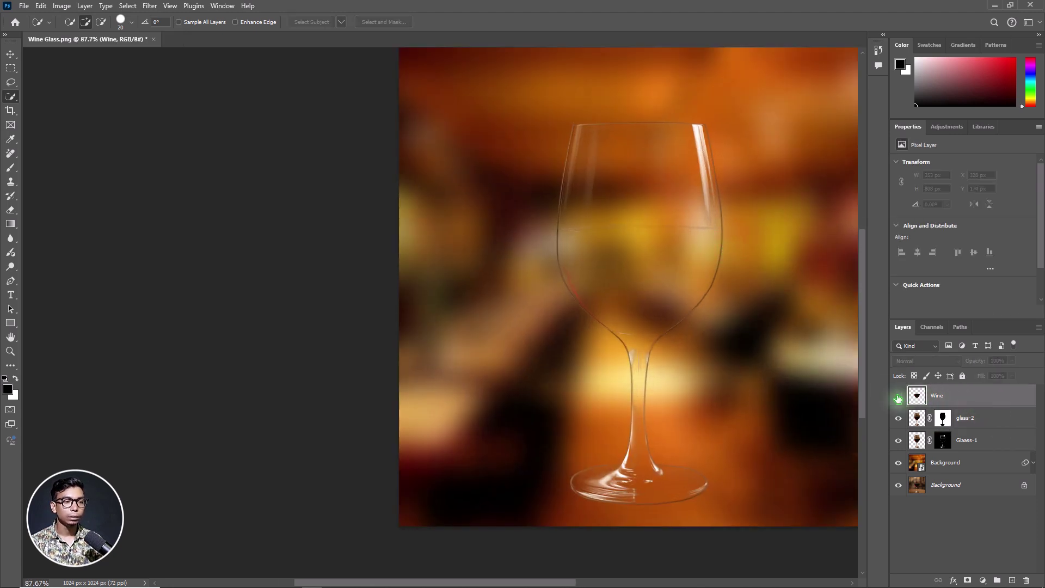
click(899, 397)
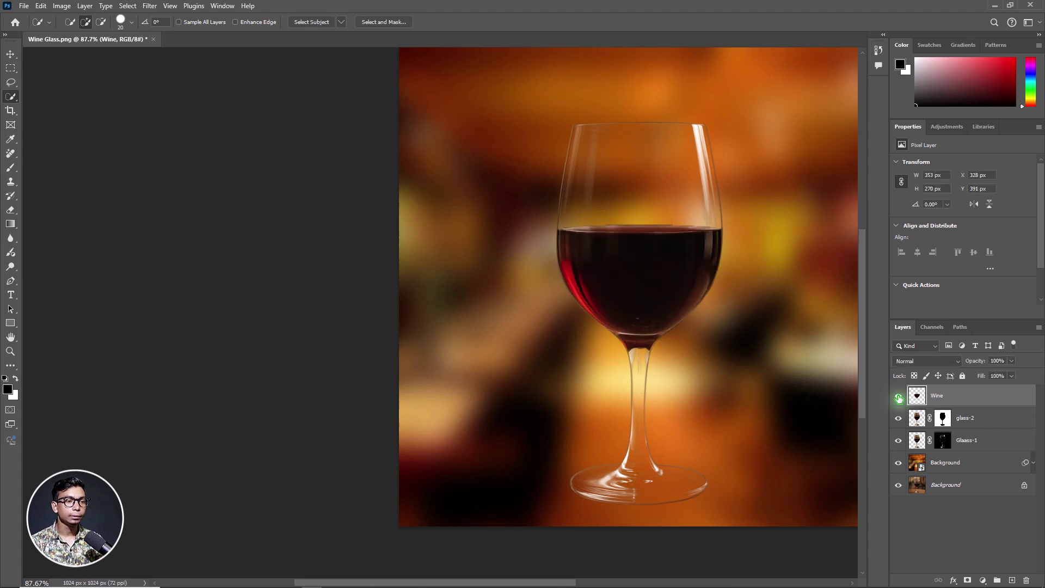
scroll(762, 254, down, 3)
scroll(759, 272, up, 2)
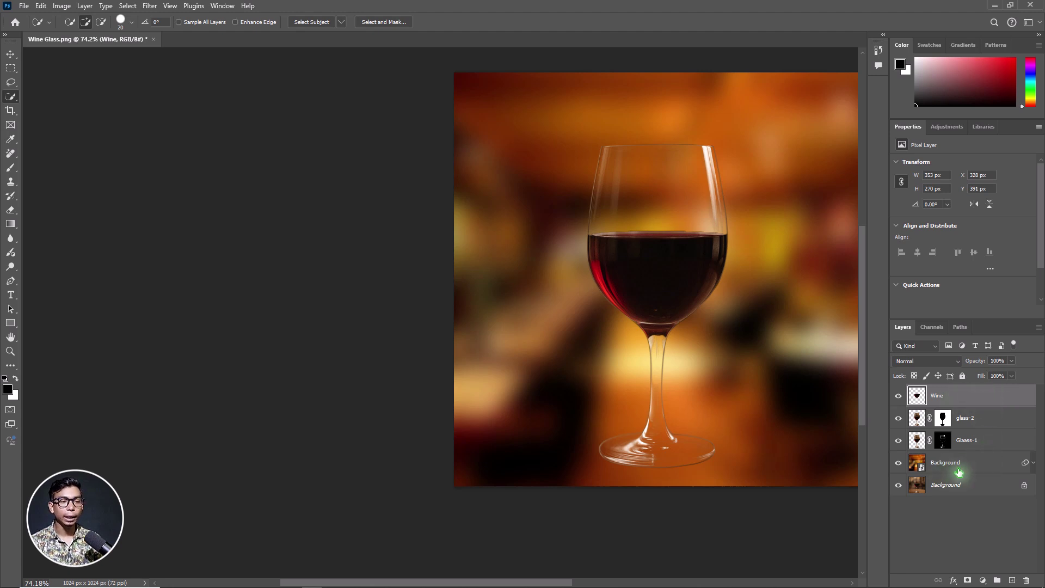
shift+click(986, 470)
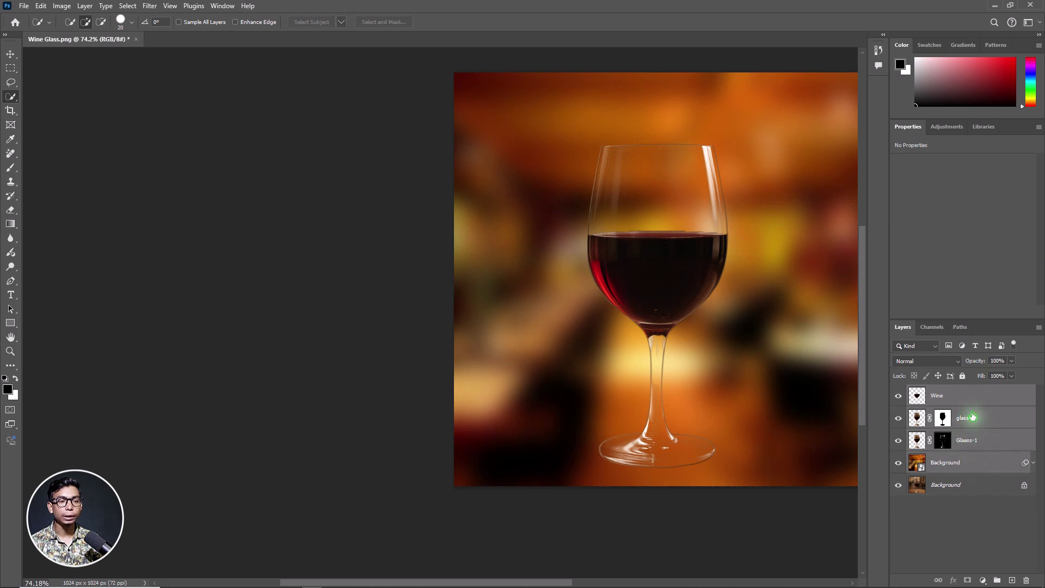
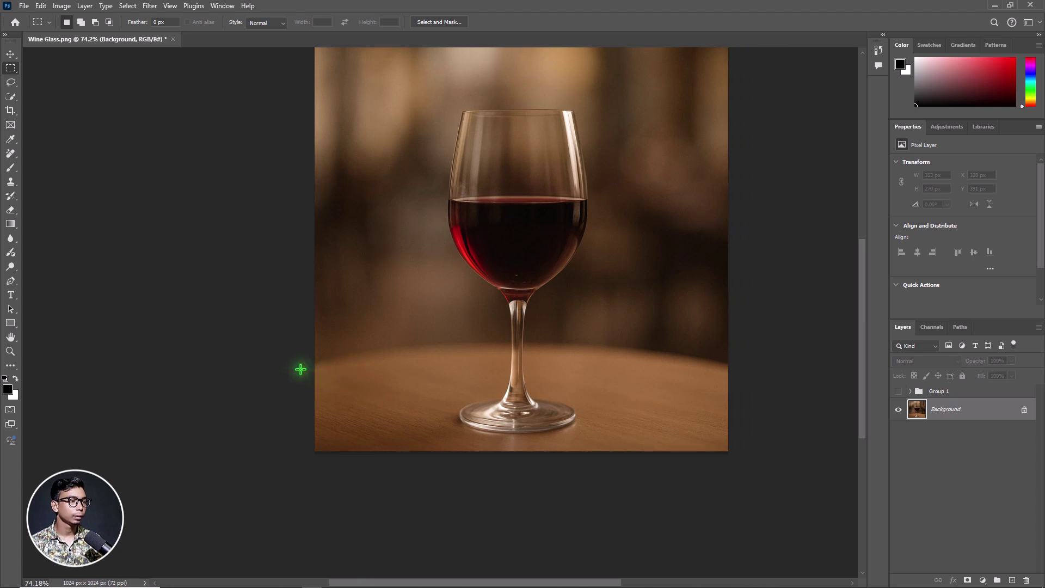
- Select the tabletop strip around the glass base with a rectangular marquee spanning the full width of the original background image
drag(298, 362, 630, 448)
drag(727, 462, 732, 470)
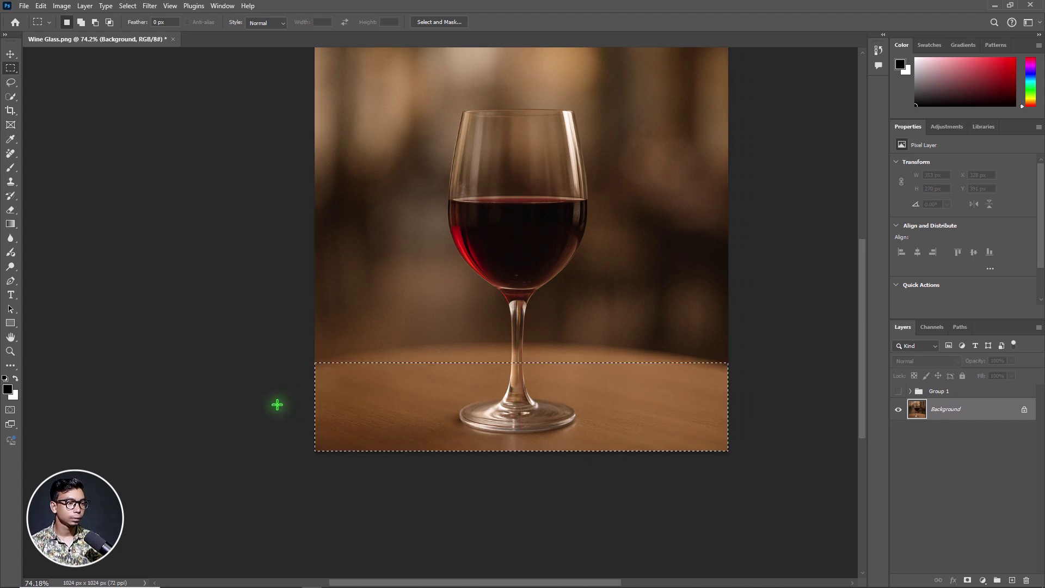
drag(307, 375, 449, 426)
drag(708, 457, 745, 470)
scroll(719, 459, down, 2)
scroll(394, 263, down, 1)
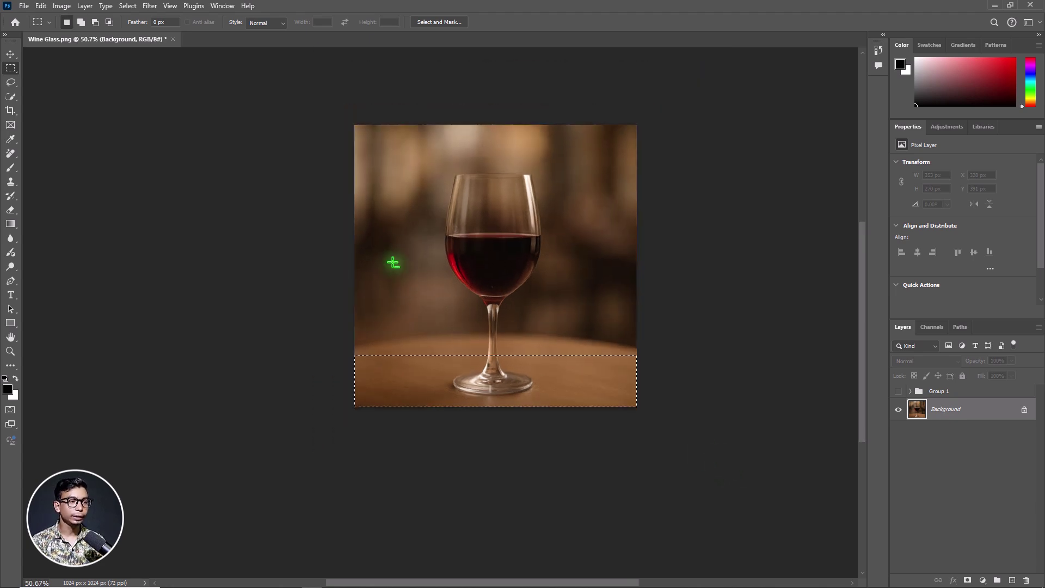
scroll(765, 378, up, 1)
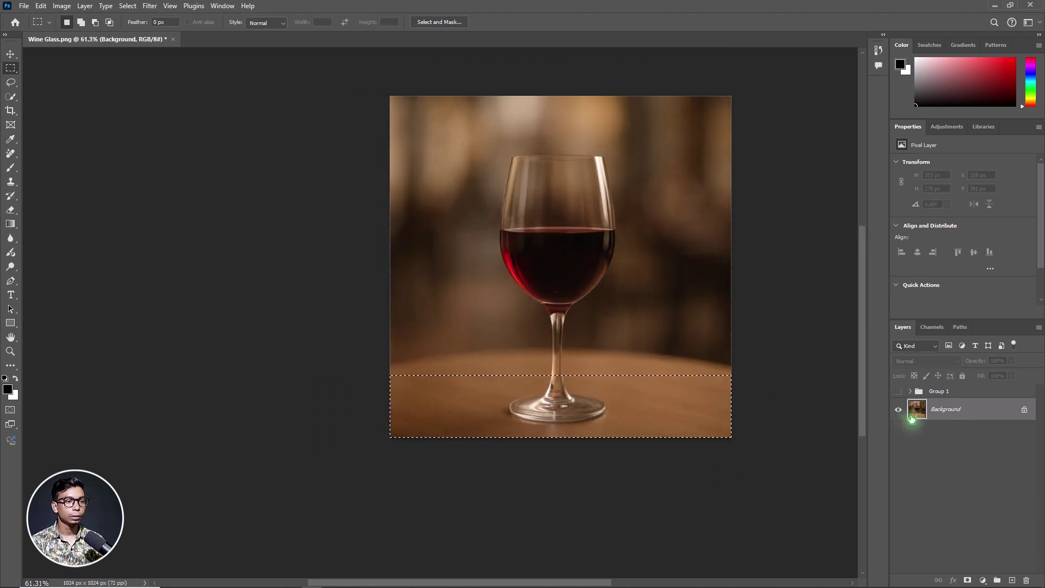
- Show Group 1 and add an inverted layer mask that hides the selected tabletop strip from the group
click(958, 393)
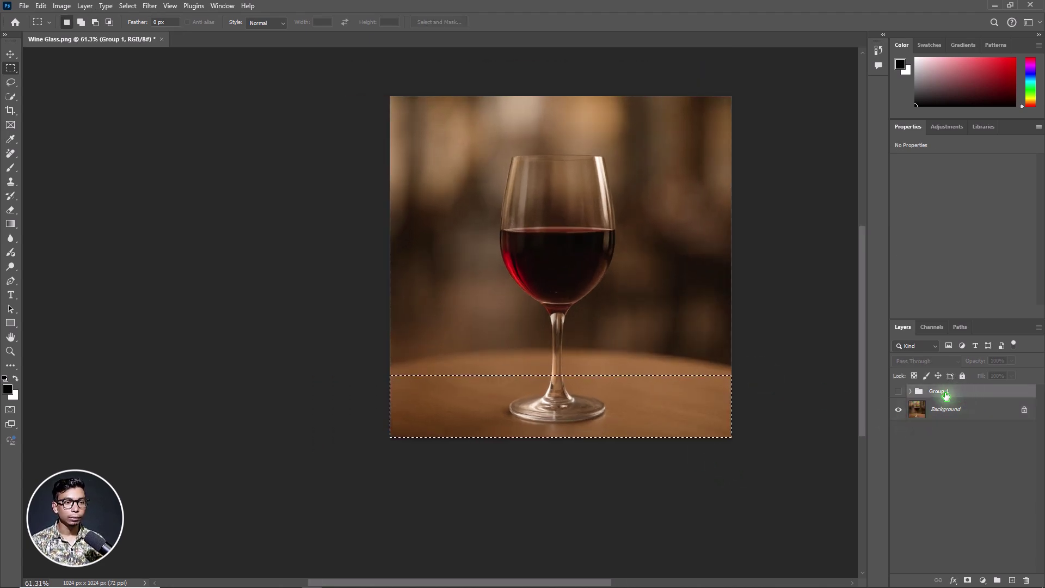
click(898, 392)
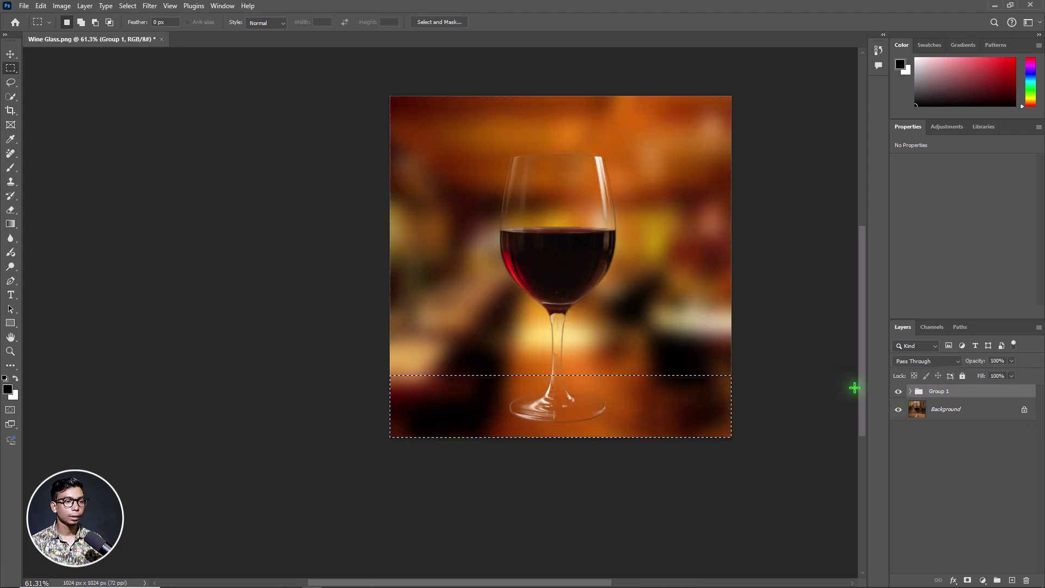
click(967, 579)
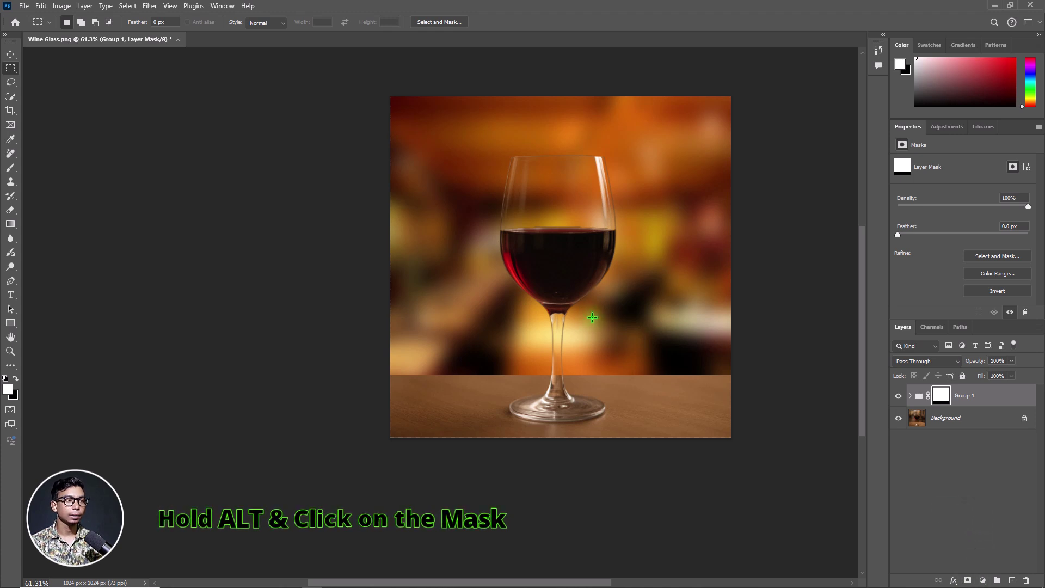
- Place the image 3692914.jpg as an embedded object directly above the blurred restaurant Background inside Group 1
scroll(592, 317, up, 3)
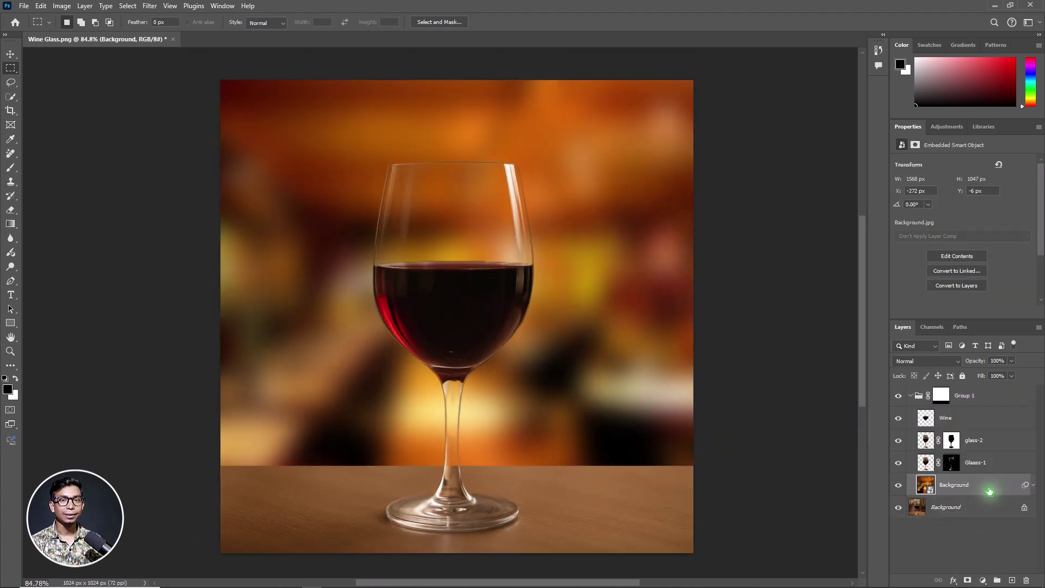
click(24, 6)
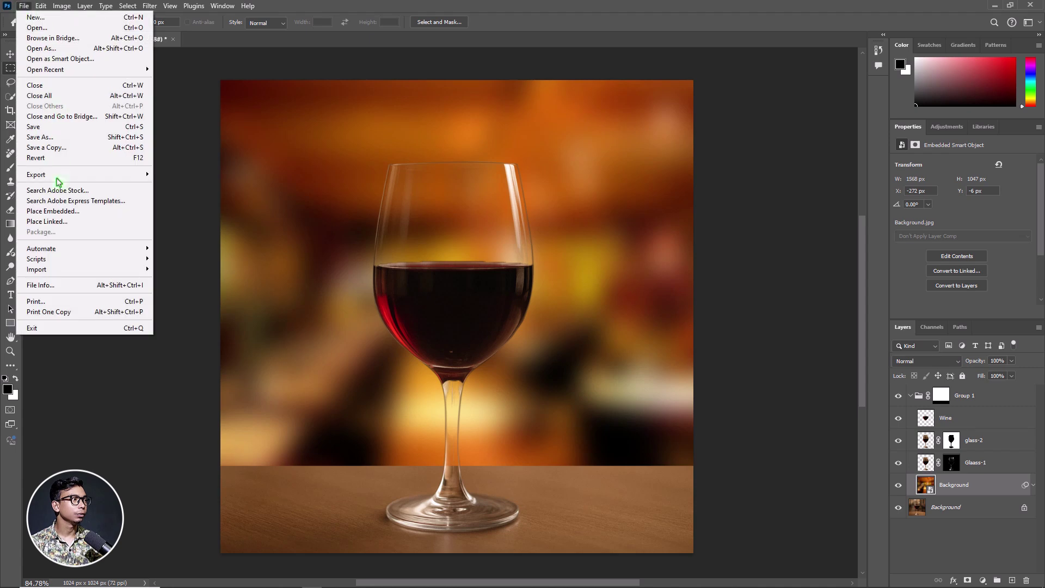
click(54, 206)
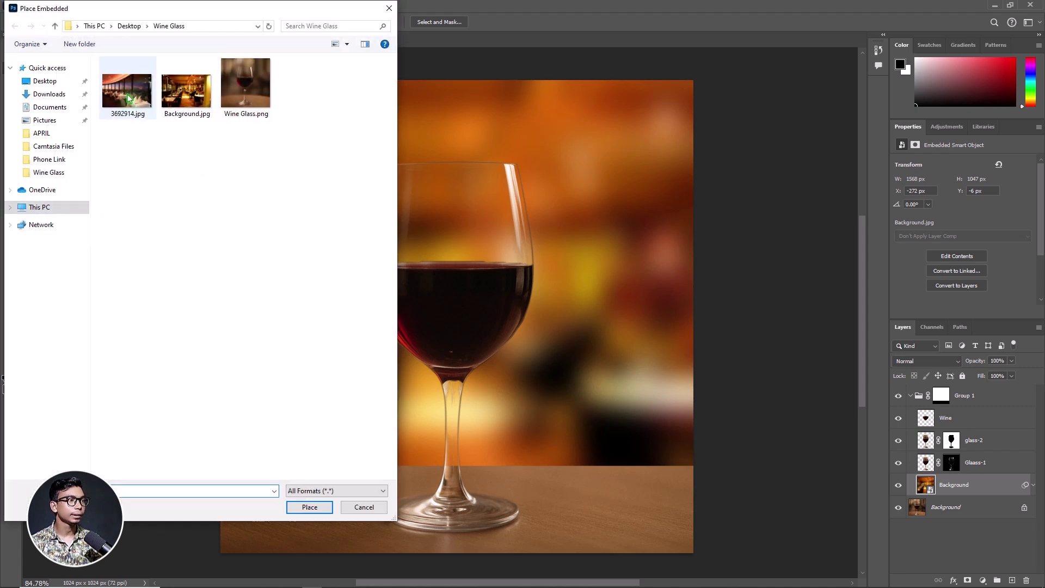
double_click(127, 92)
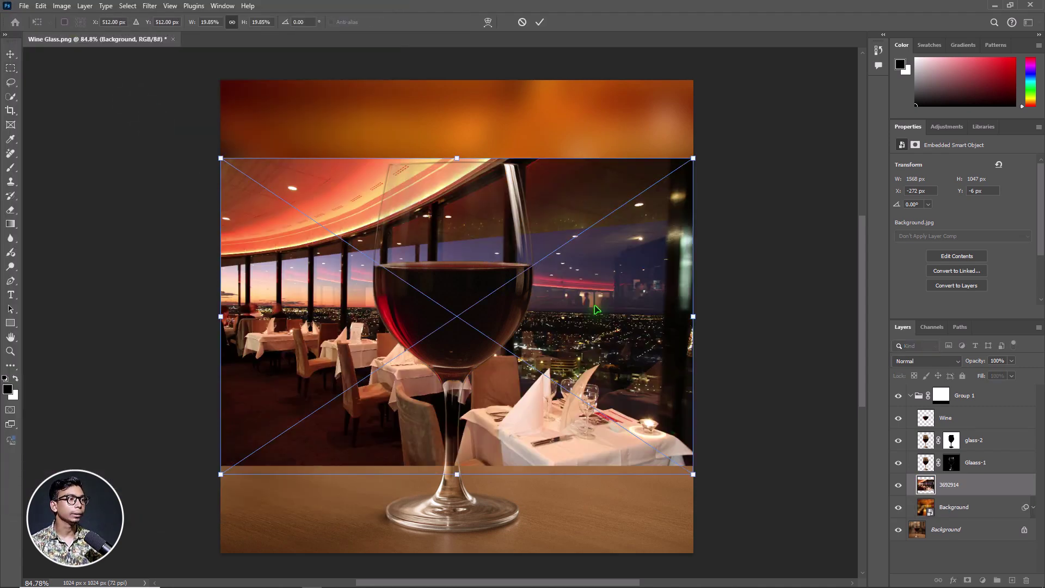
- Scale the placed restaurant image to about 30%, shift it up slightly to about X 517, Y 479 px, and commit the transform
scroll(631, 317, down, 3)
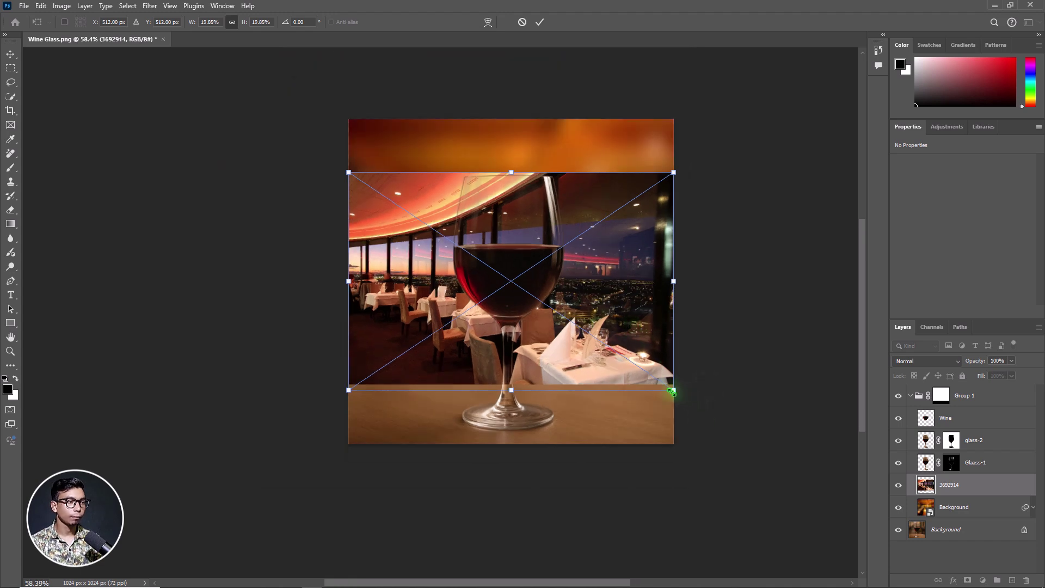
drag(675, 391, 749, 459)
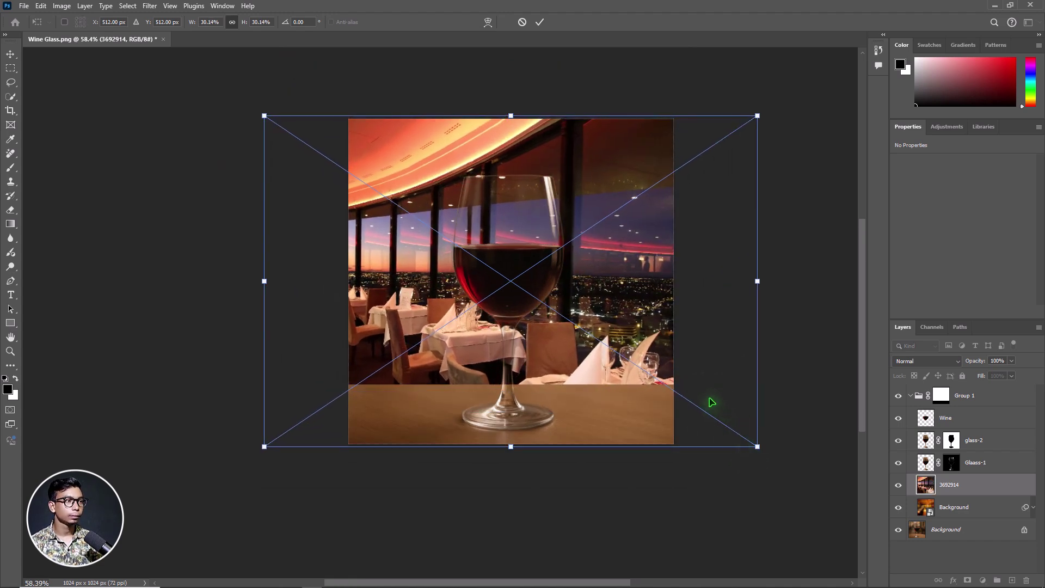
drag(651, 375, 653, 364)
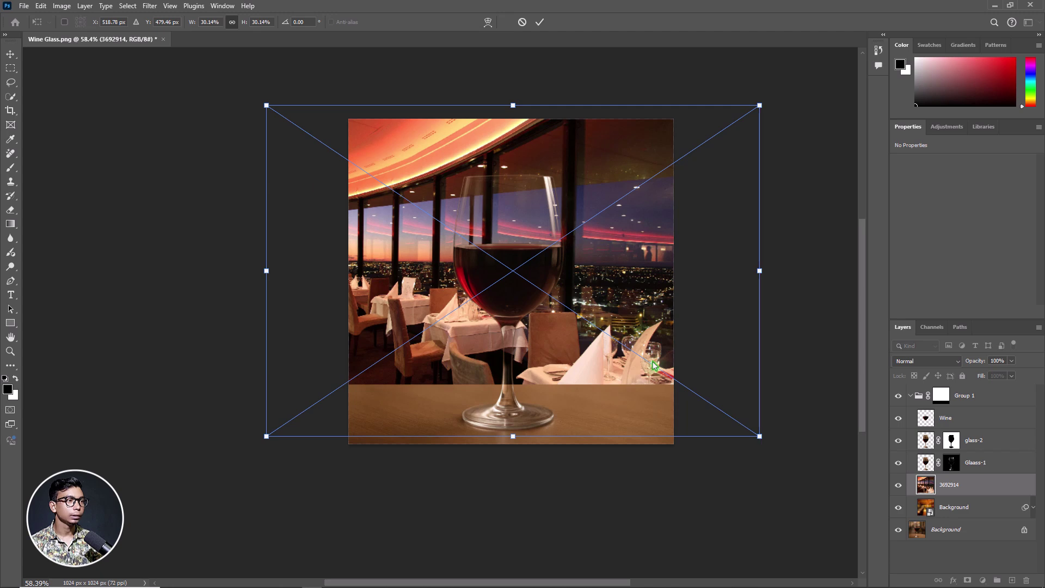
click(540, 23)
key(v)
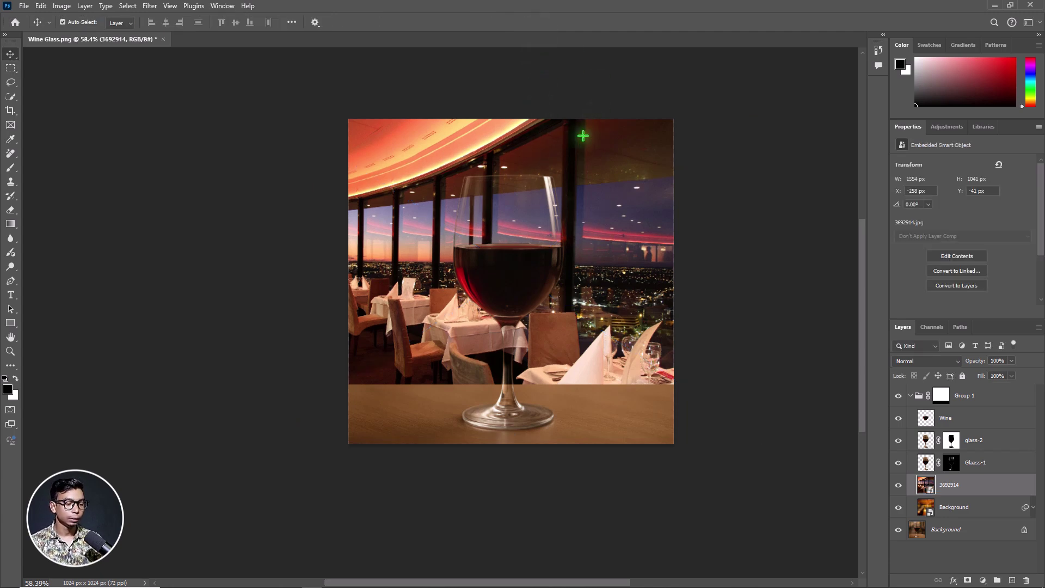
- Apply a Gaussian Blur with a 10.0 pixel radius to the 3692914 layer
click(149, 8)
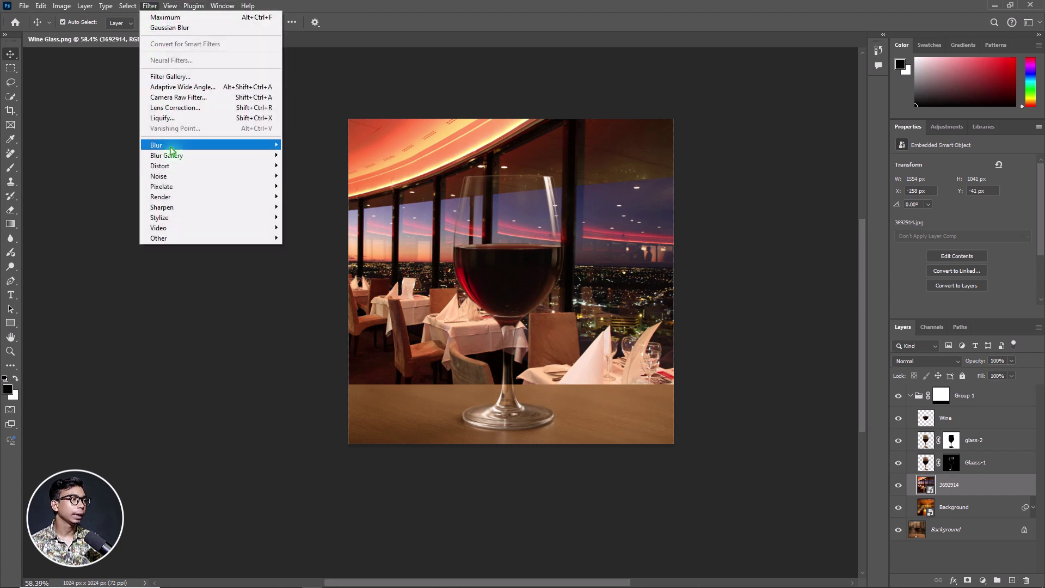
mouse_move(267, 145)
click(317, 187)
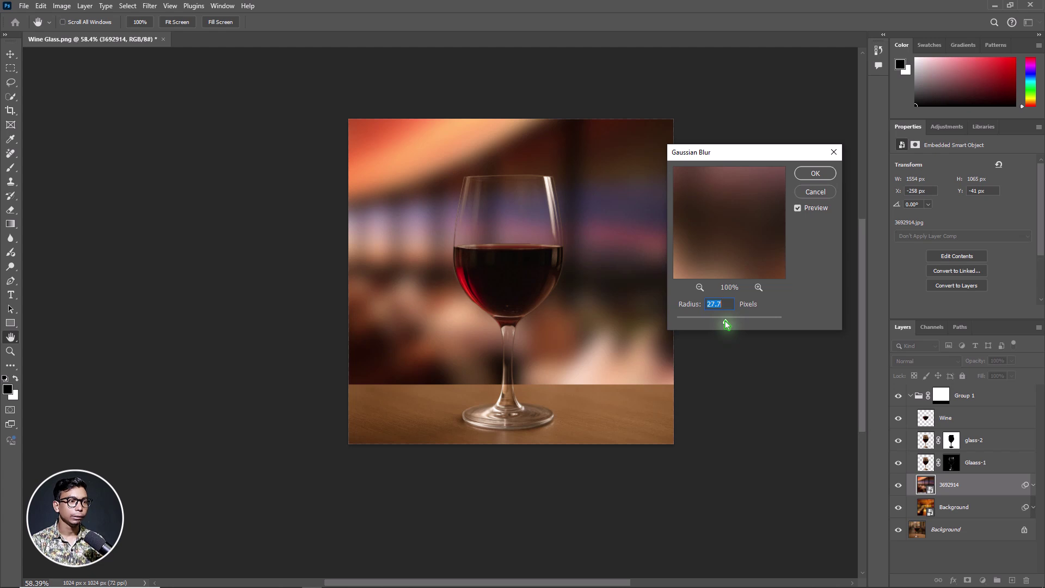
drag(726, 323, 716, 324)
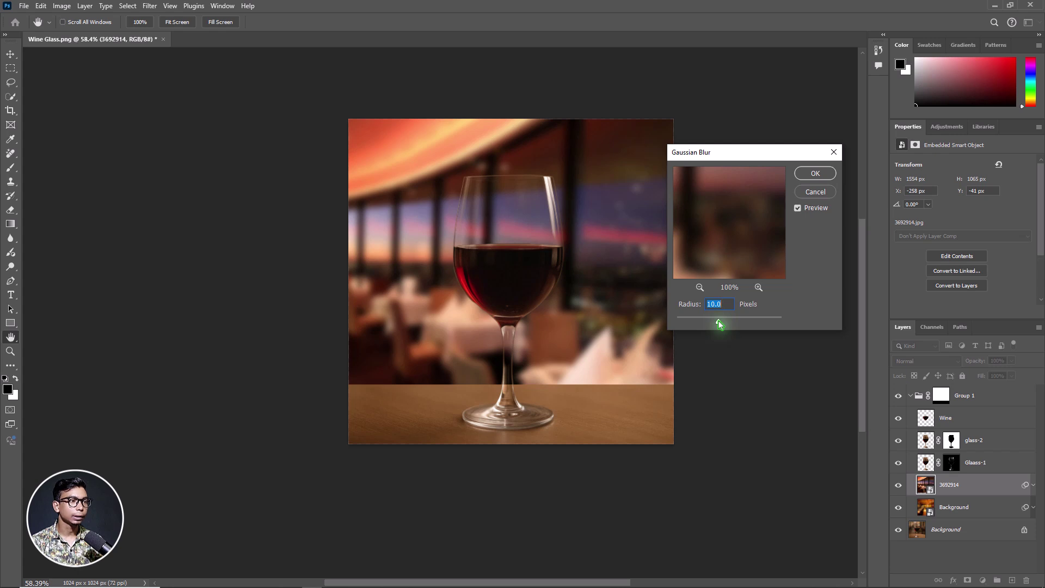
click(815, 173)
key(v)
scroll(735, 332, down, 2)
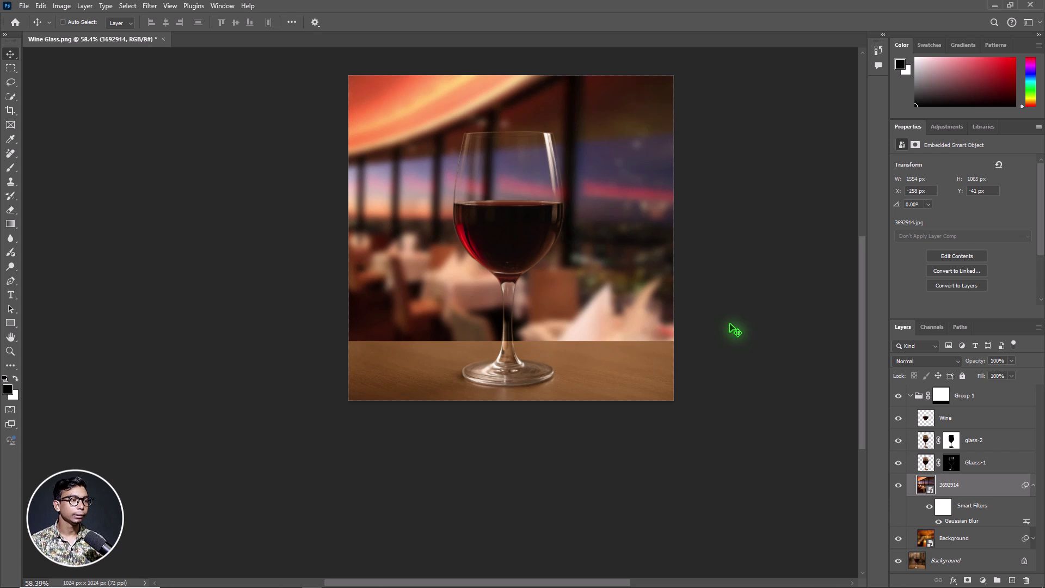
scroll(735, 330, up, 3)
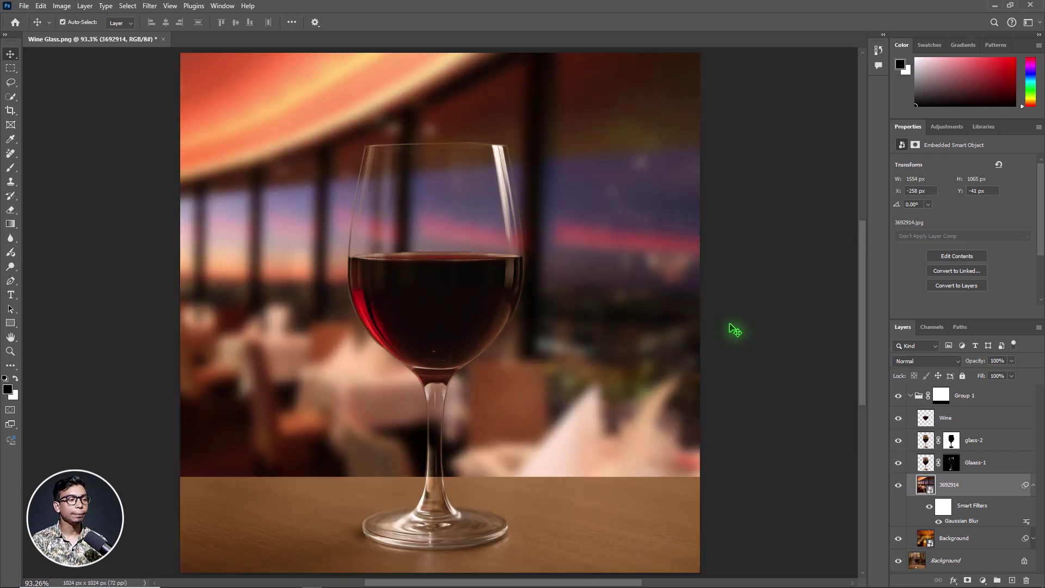
scroll(711, 318, down, 3)
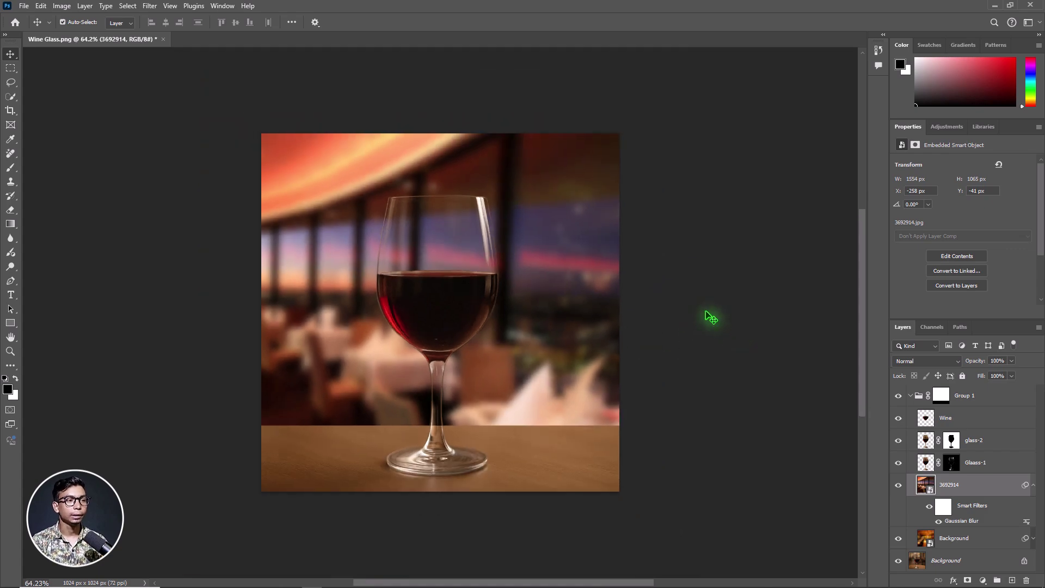